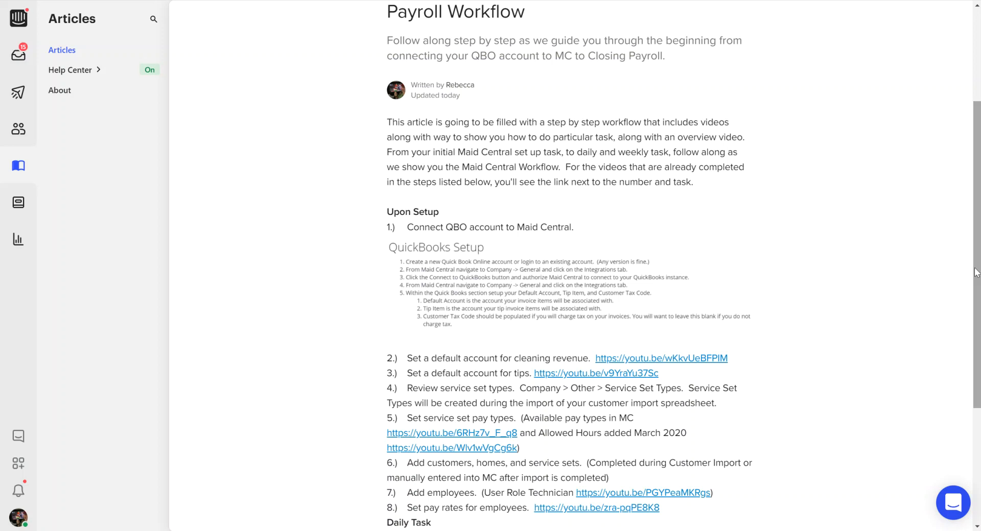
Review the setup tasks in the payroll workflow article, switch to Maid Central and open the company's Service Set Types list.
drag(976, 273, 976, 336)
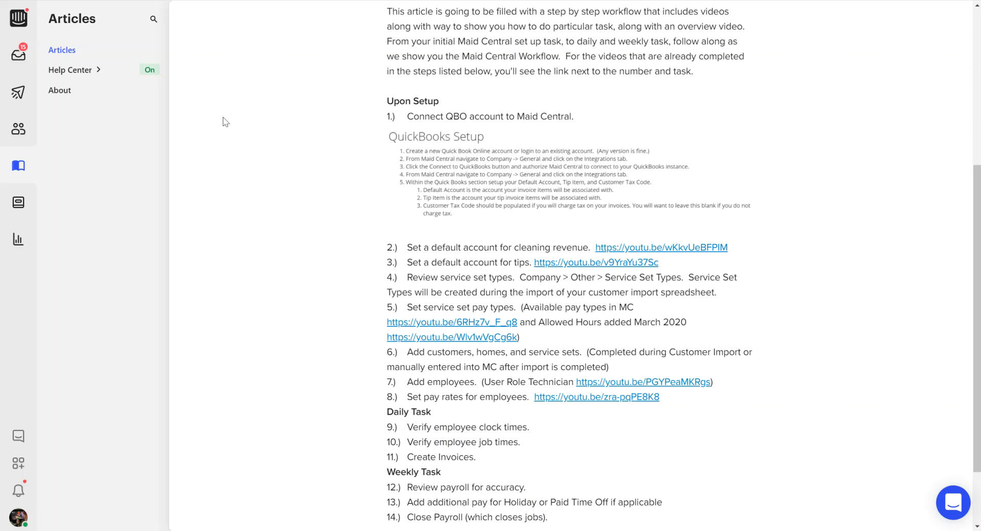
key(ctrl+Tab)
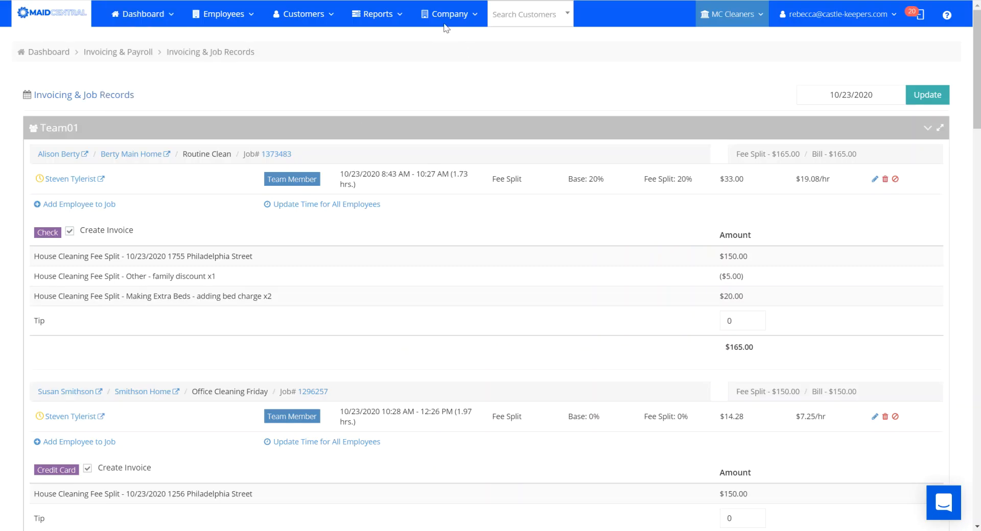
mouse_move(444, 20)
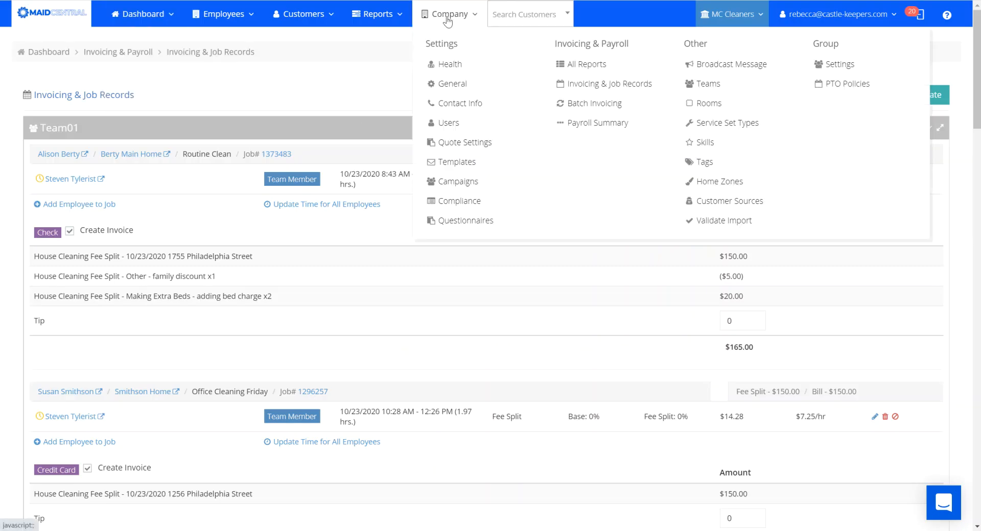
click(720, 128)
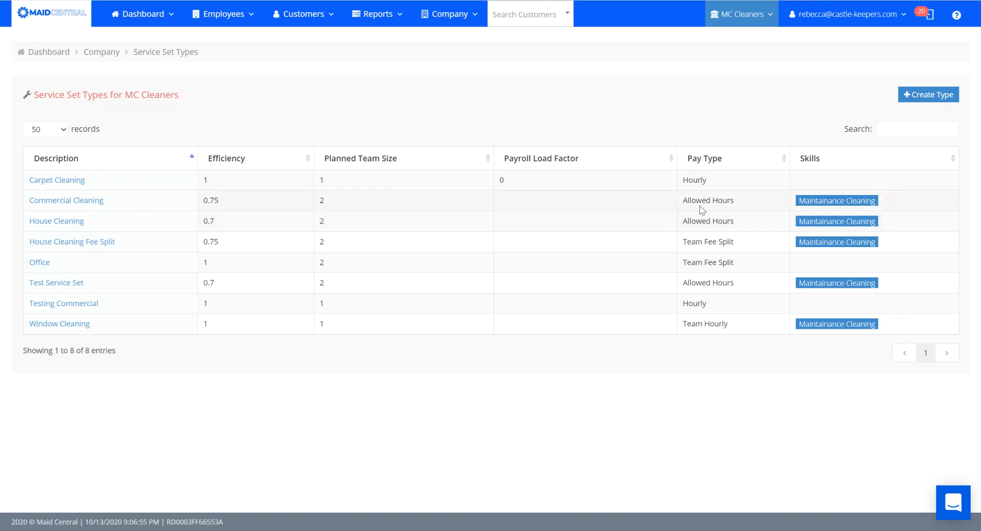
Open the House Cleaning service set type, review its pay type options and required skills, and save it with Allowed Hours kept.
click(54, 225)
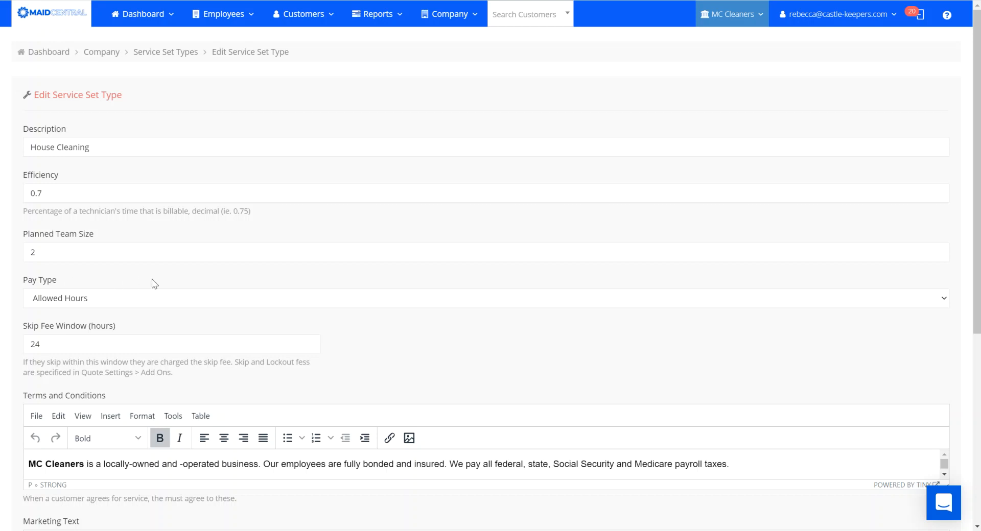
click(156, 300)
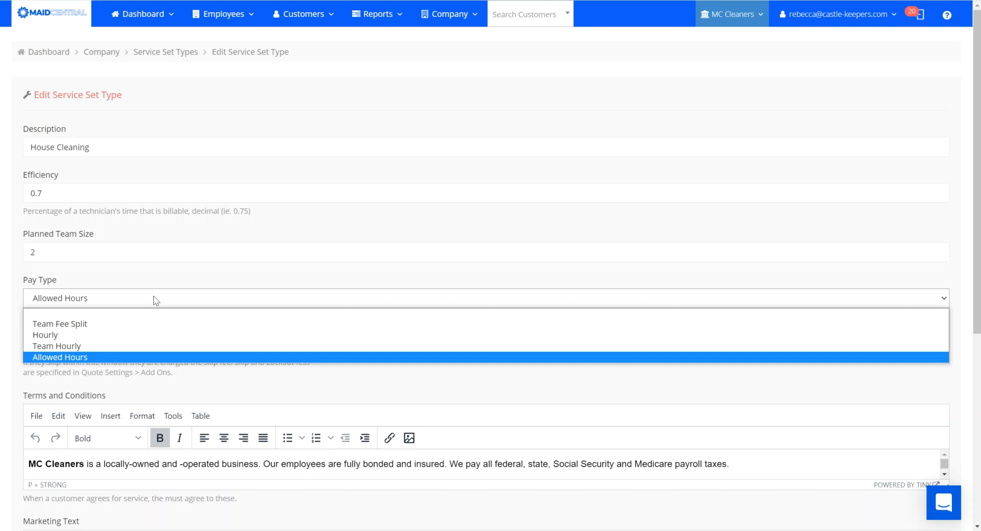
click(156, 300)
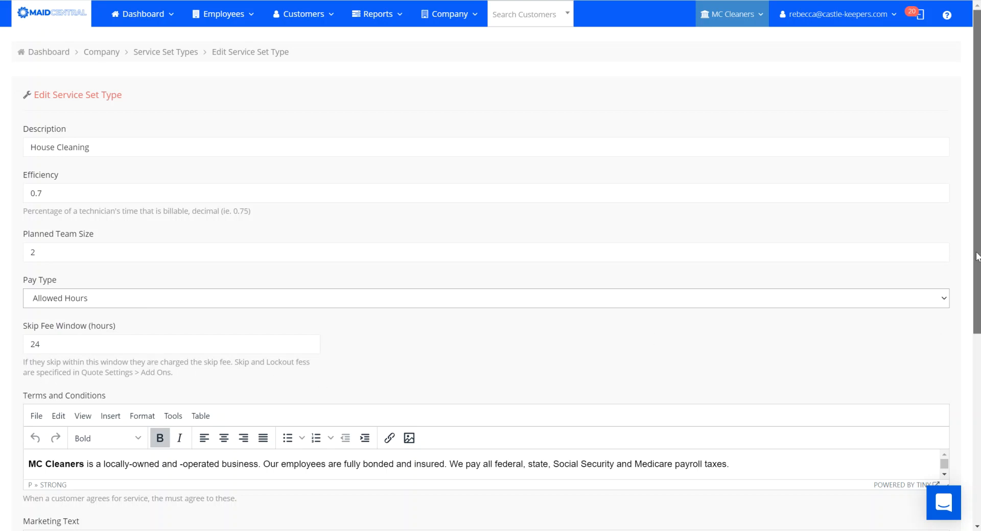
drag(976, 256, 978, 402)
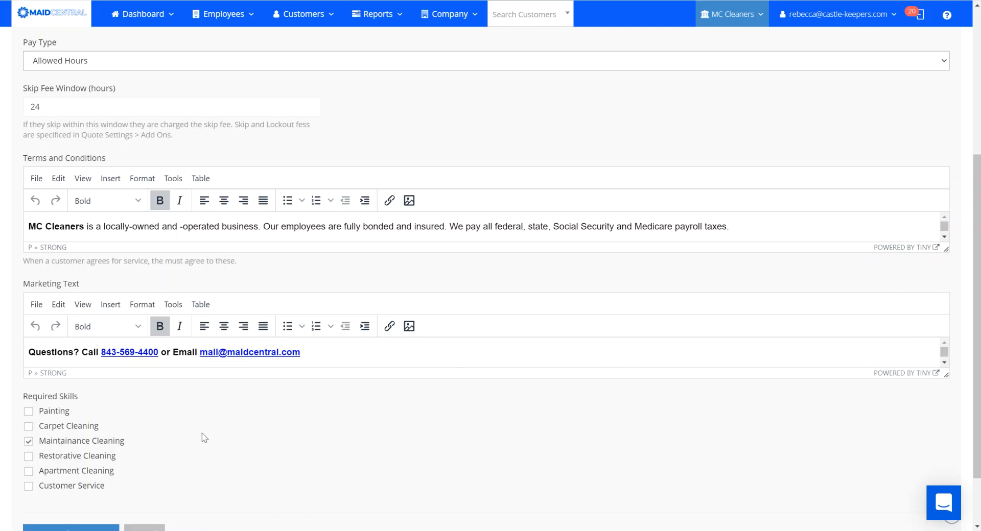
scroll(653, 403, down, 2)
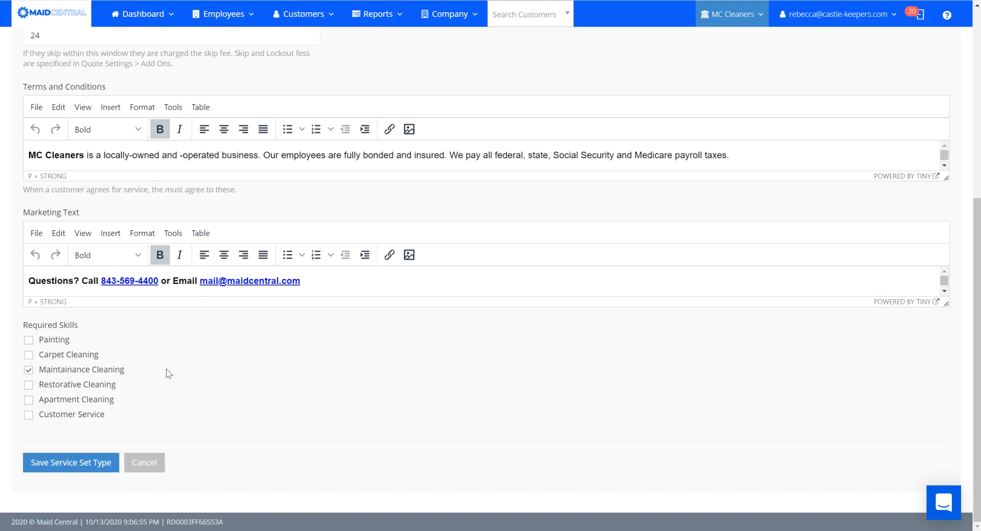
click(55, 466)
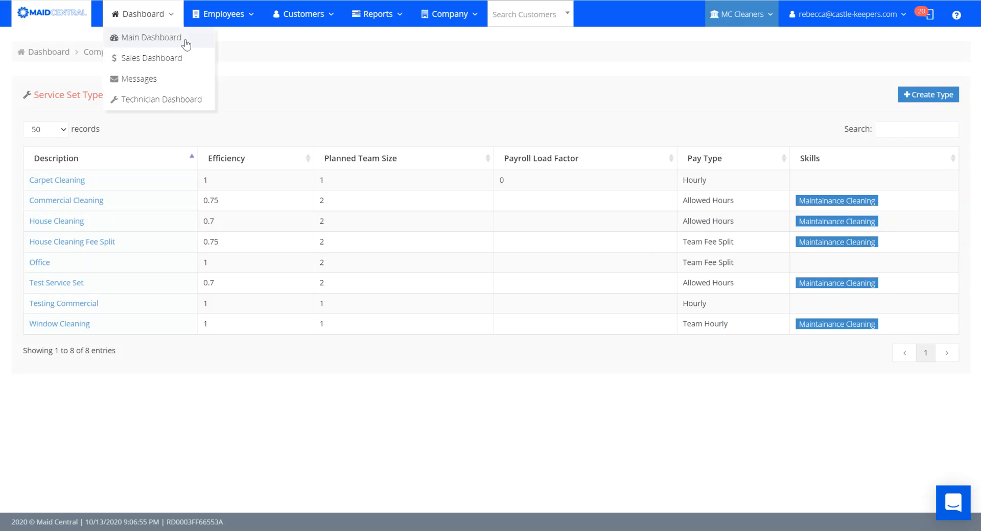
Open the third employee in the active employees list and examine the Service Set Type Pay Structure in their Pay & Tax Info.
mouse_move(225, 12)
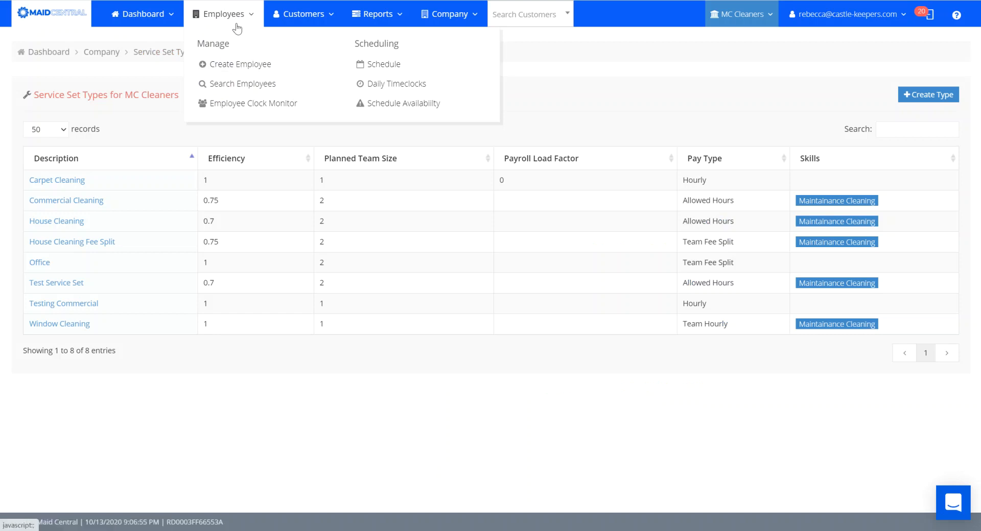
click(238, 88)
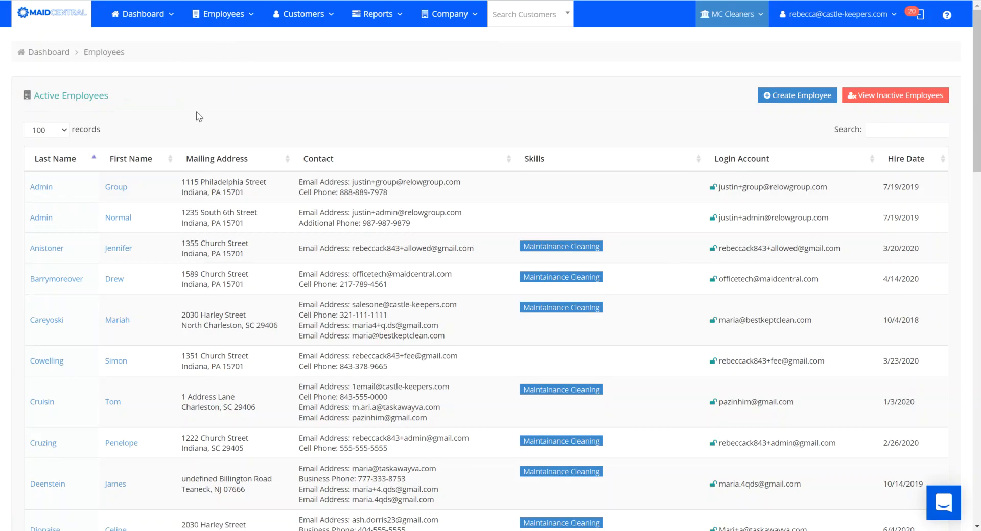
click(117, 251)
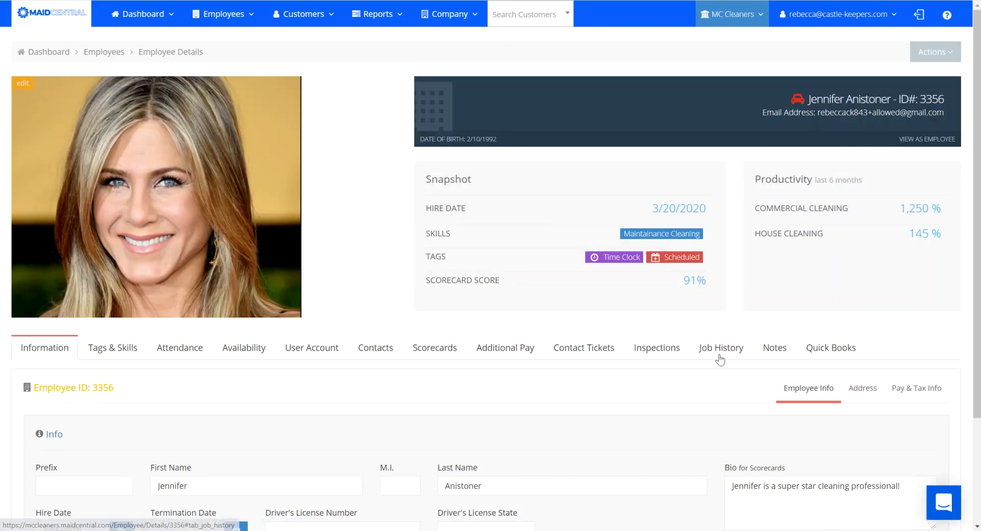
click(901, 393)
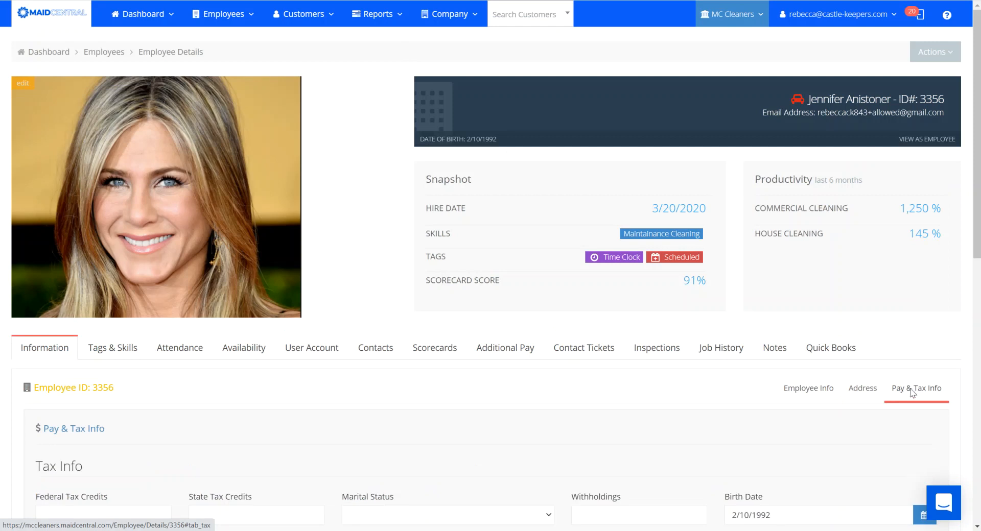
scroll(762, 349, down, 9)
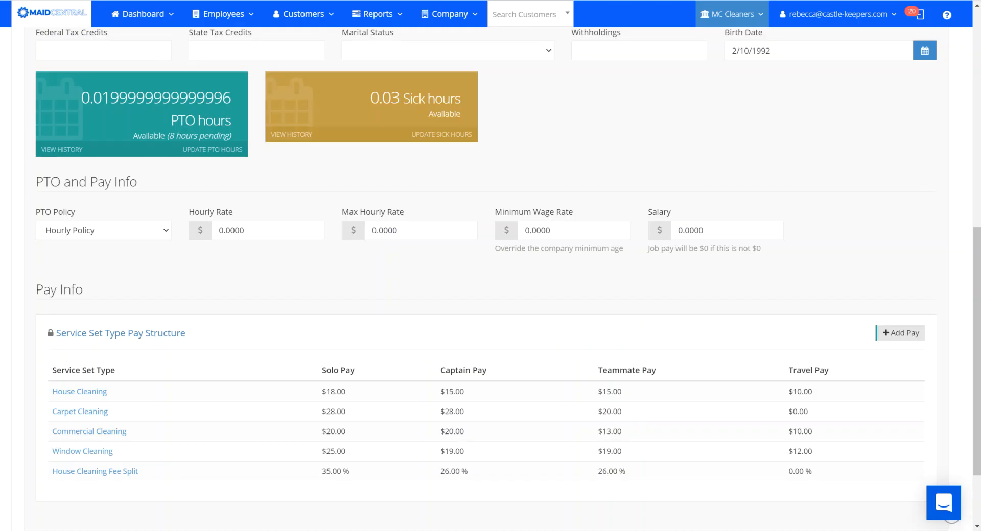
Open the Employee Clock Monitor and review the employees' clock times for each day from October 19 through October 23, 2020.
mouse_move(216, 18)
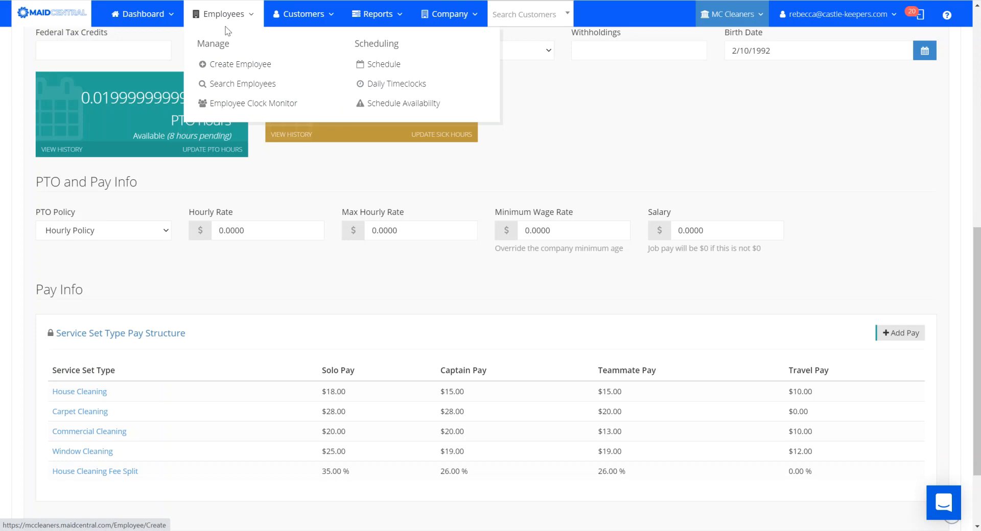
click(240, 104)
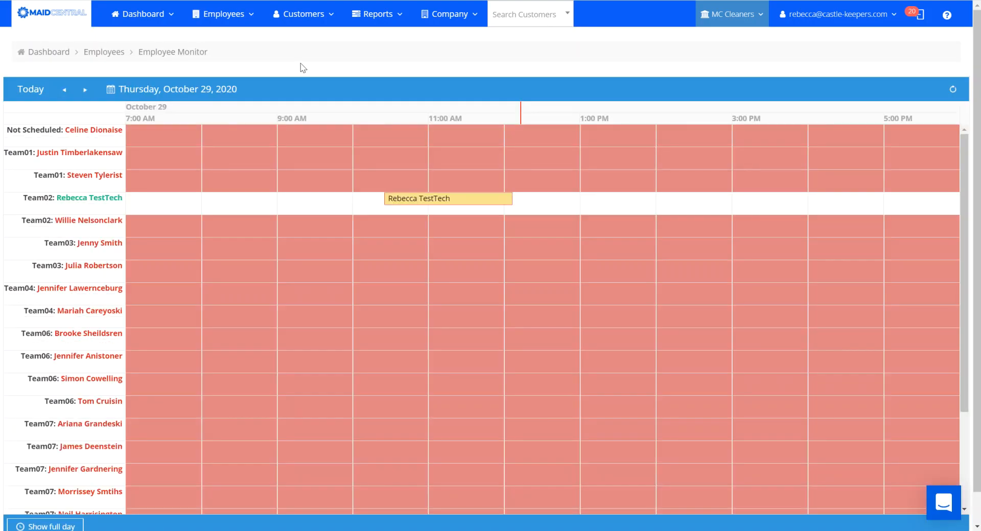
click(110, 90)
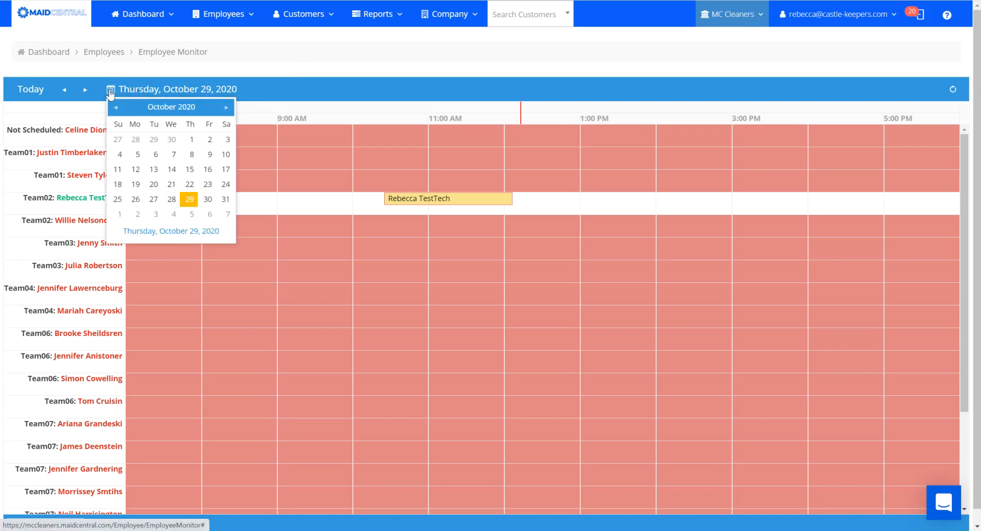
click(136, 184)
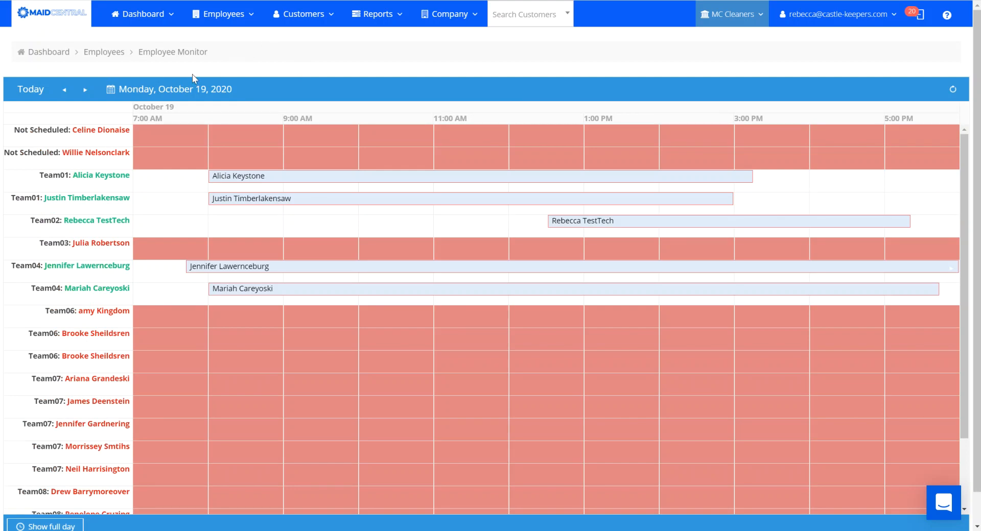
click(84, 91)
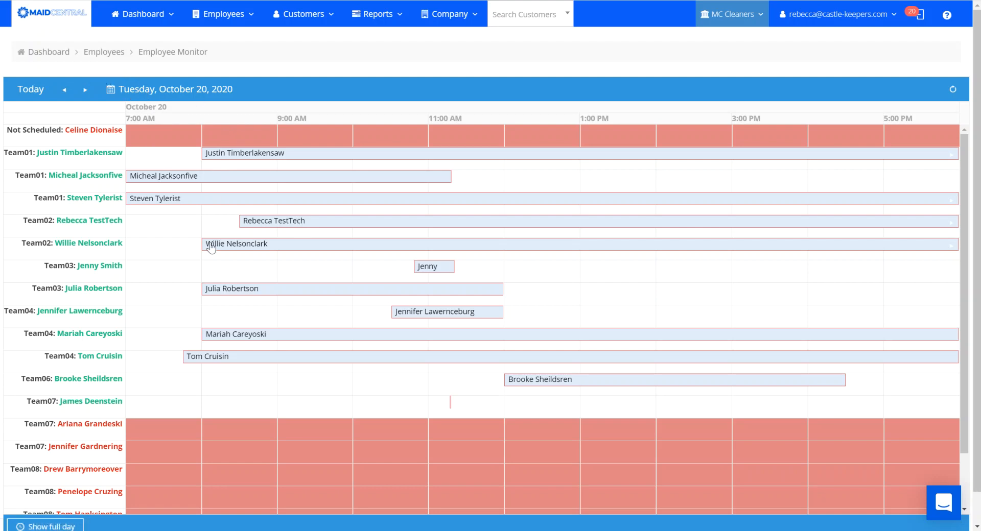
click(85, 90)
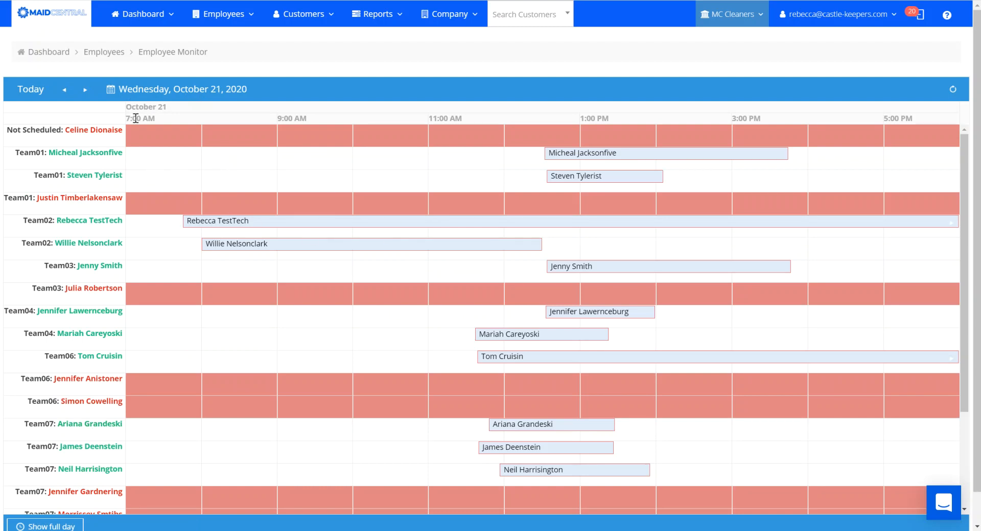
click(85, 90)
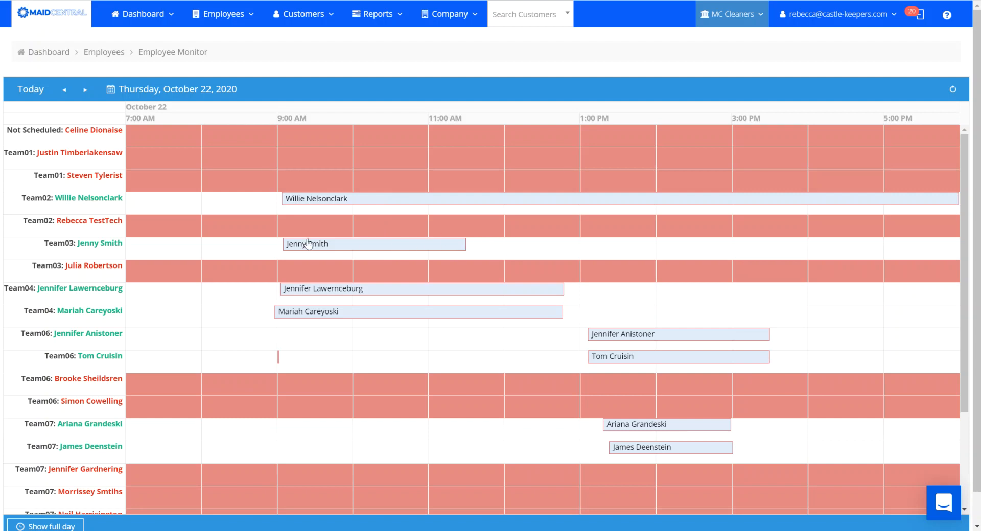
click(110, 91)
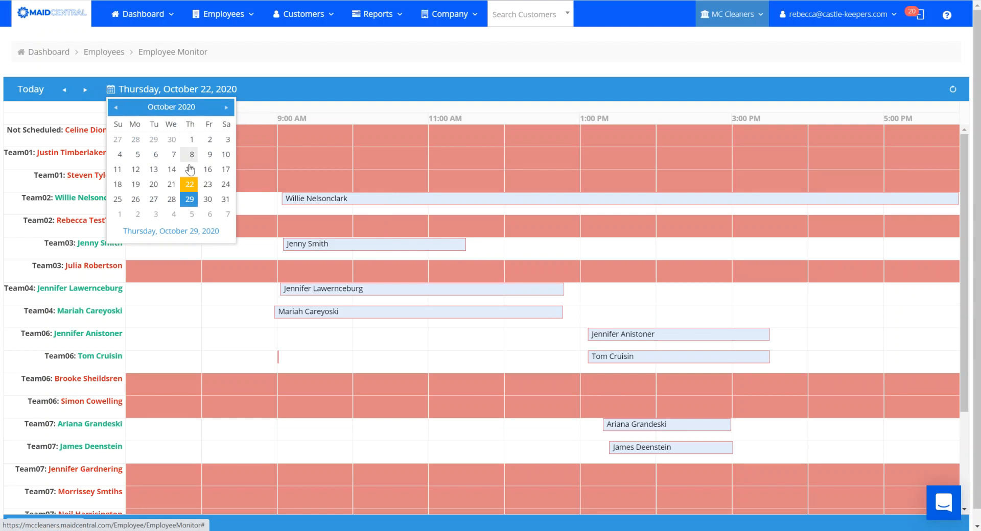
click(207, 184)
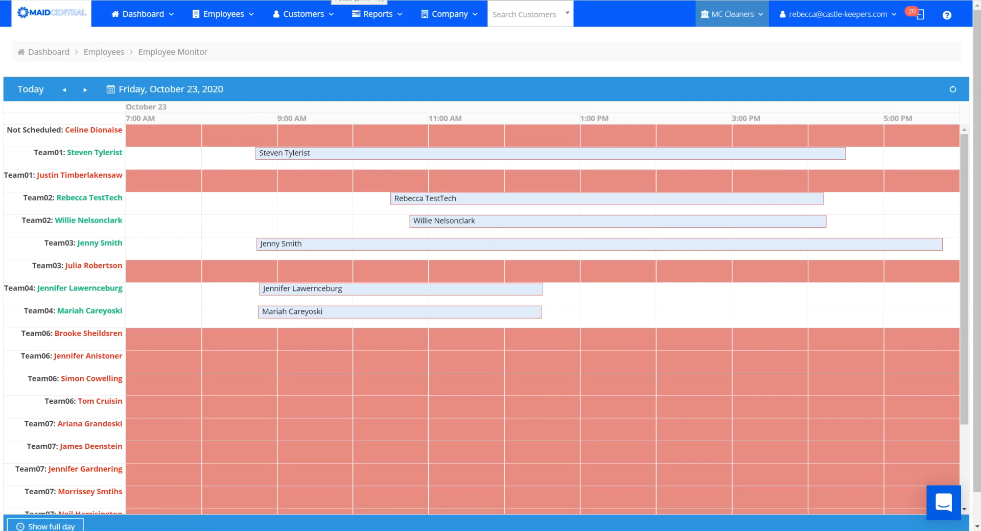
Open the Team Monitor and compare scheduled and actual job times for each day from October 19 through October 23, 2020.
click(302, 15)
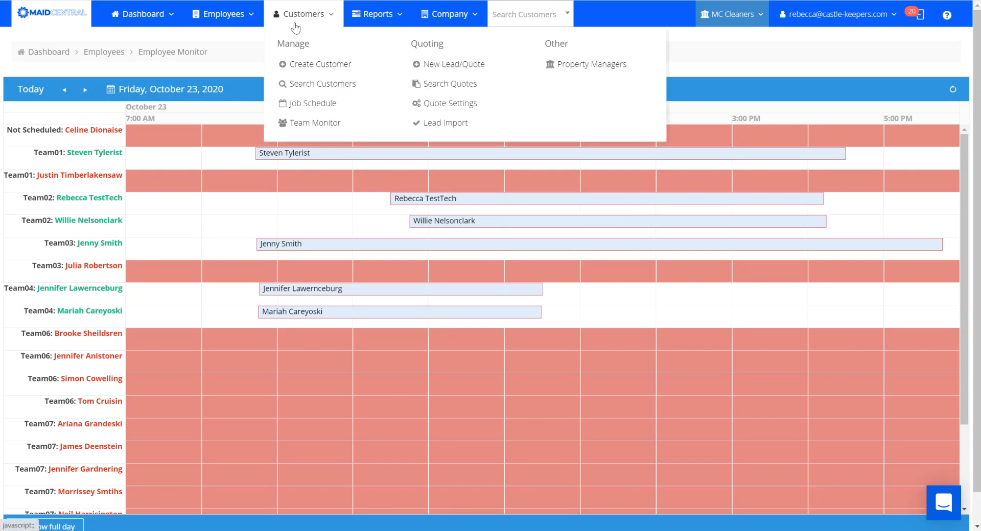
click(306, 122)
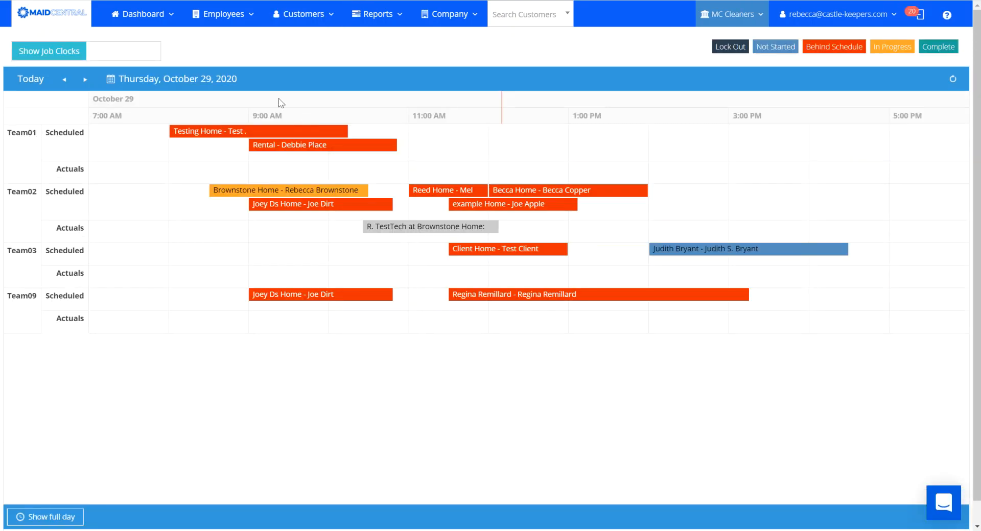
click(112, 79)
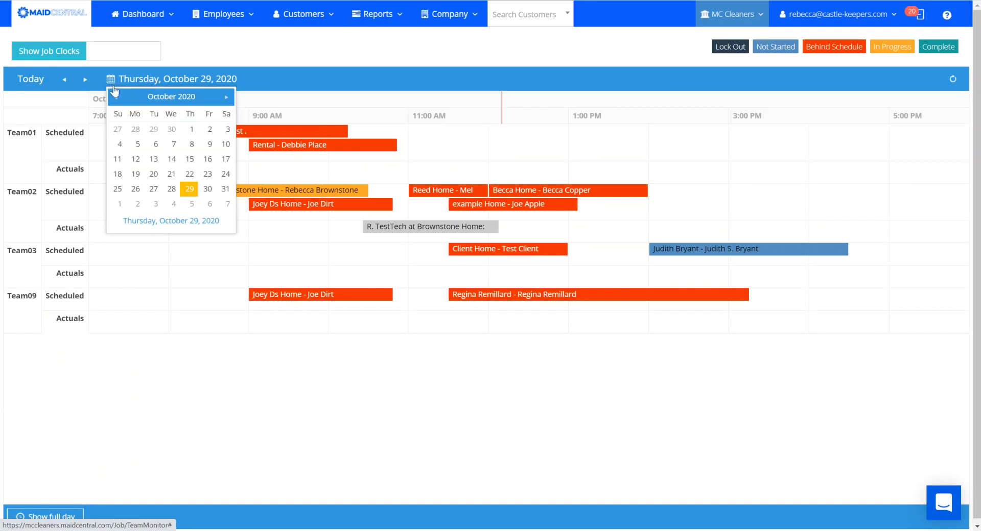
click(136, 175)
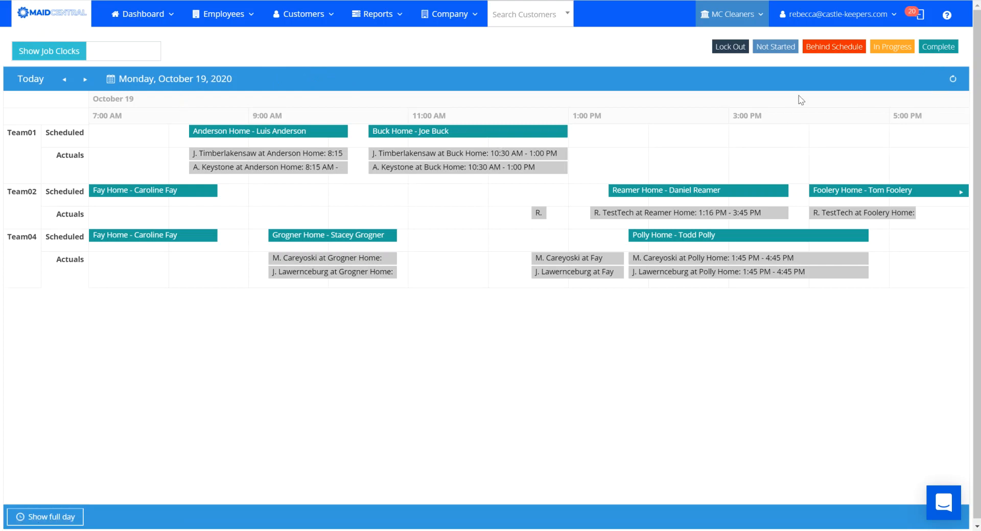
click(85, 81)
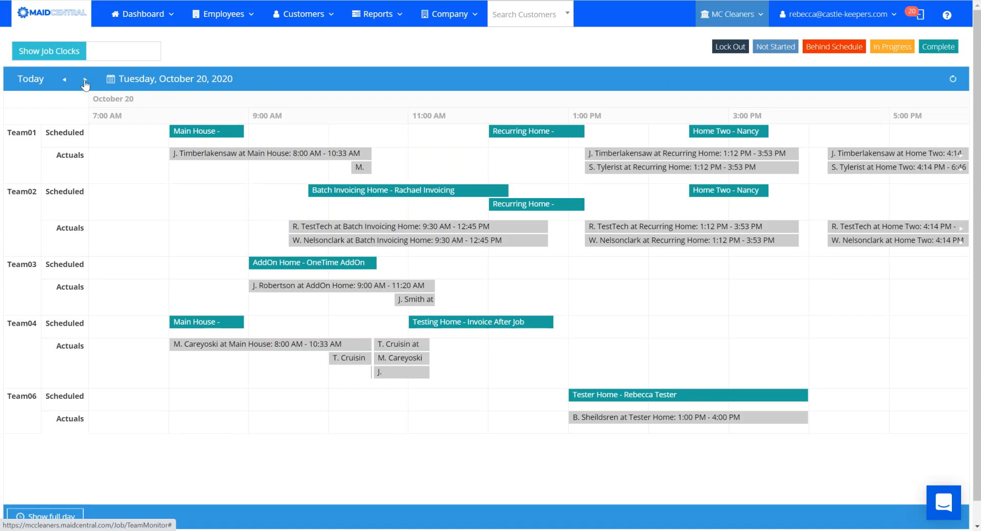
click(85, 81)
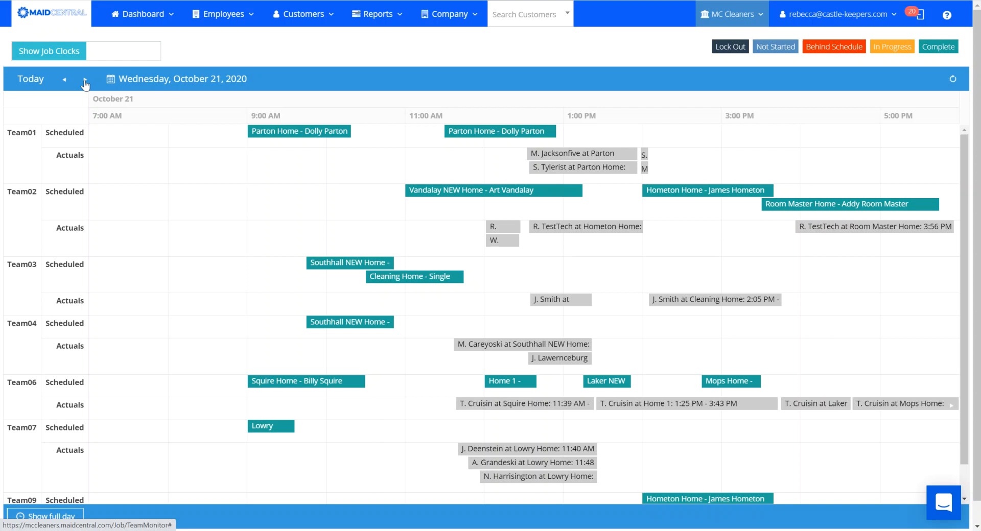
click(85, 81)
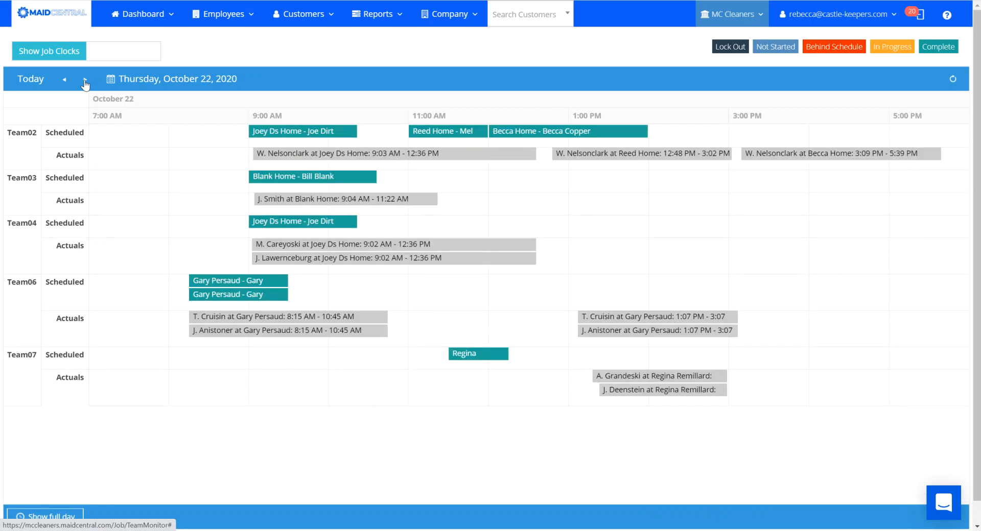
click(85, 80)
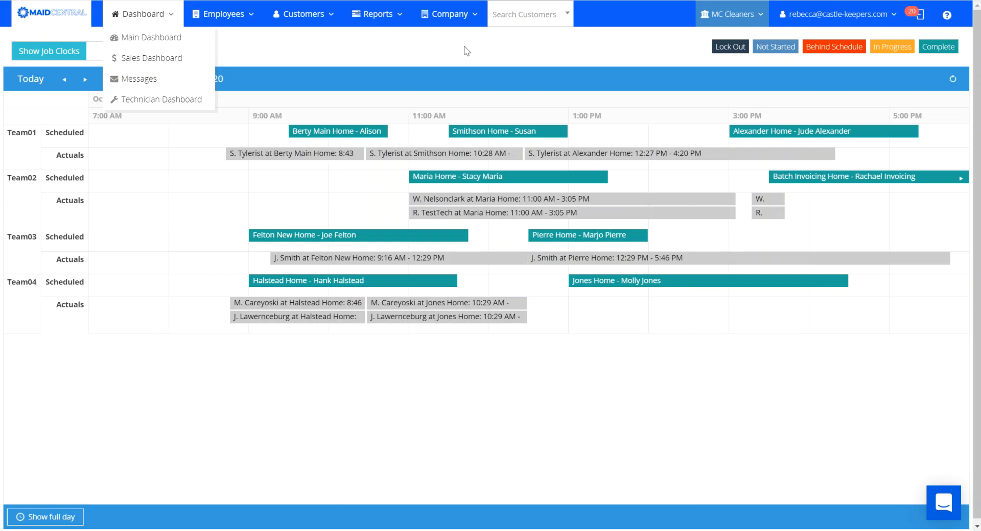
Open Invoicing & Job Records and load the job records for 10/19/2020.
click(454, 15)
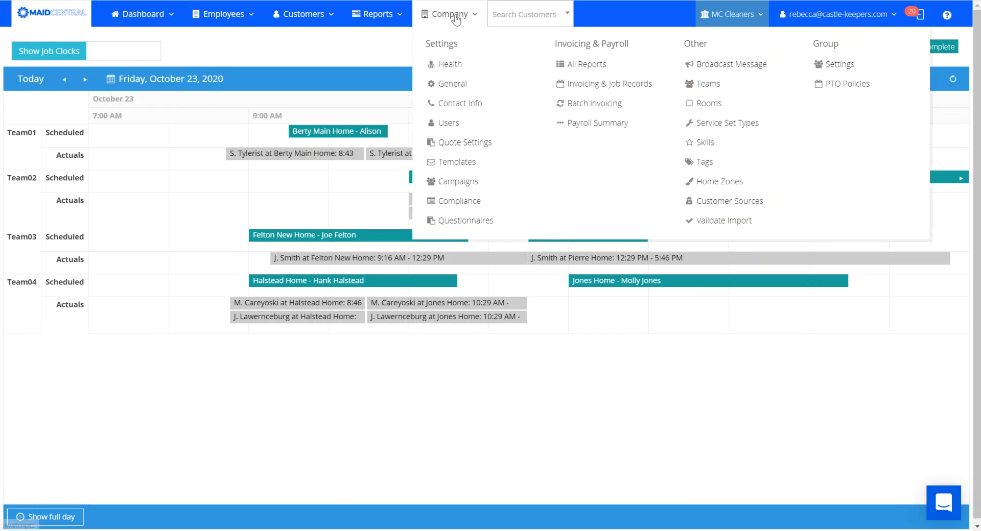
click(599, 89)
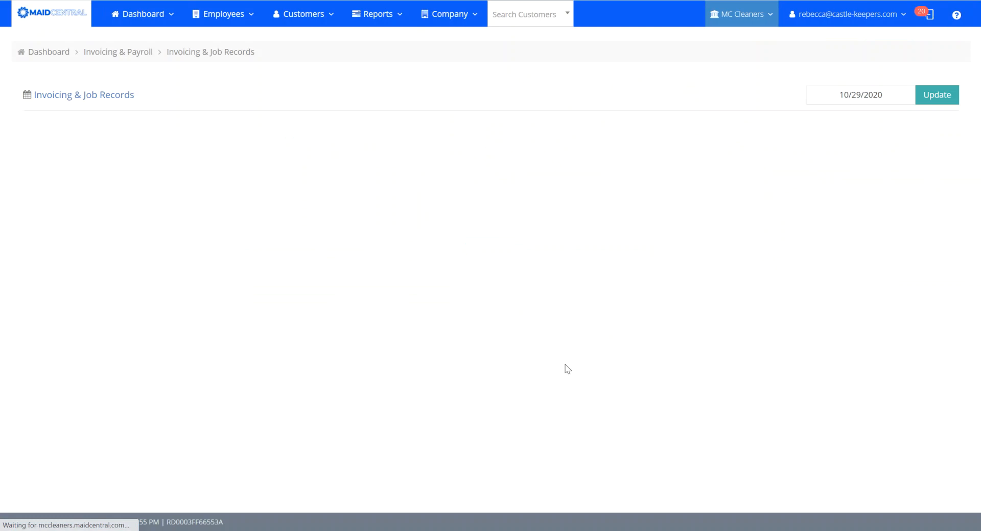
click(893, 95)
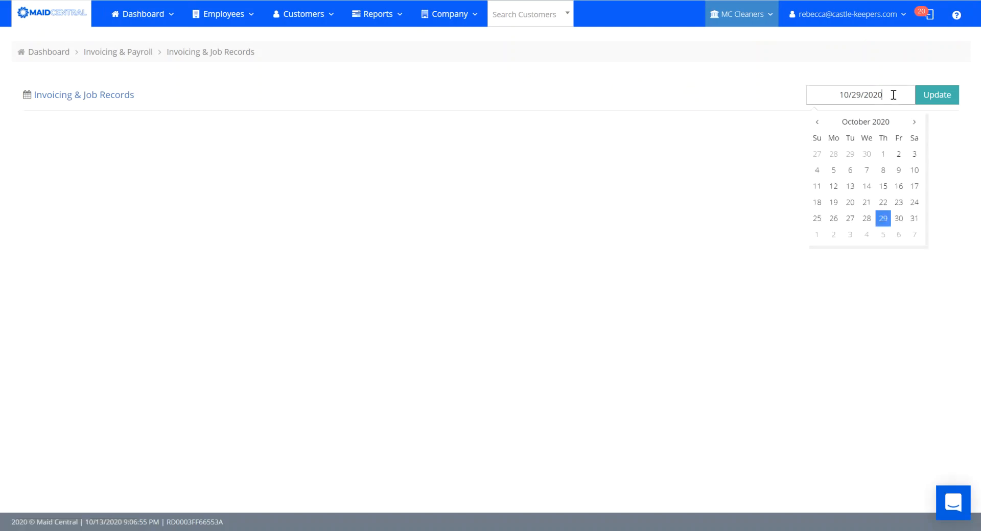
click(833, 202)
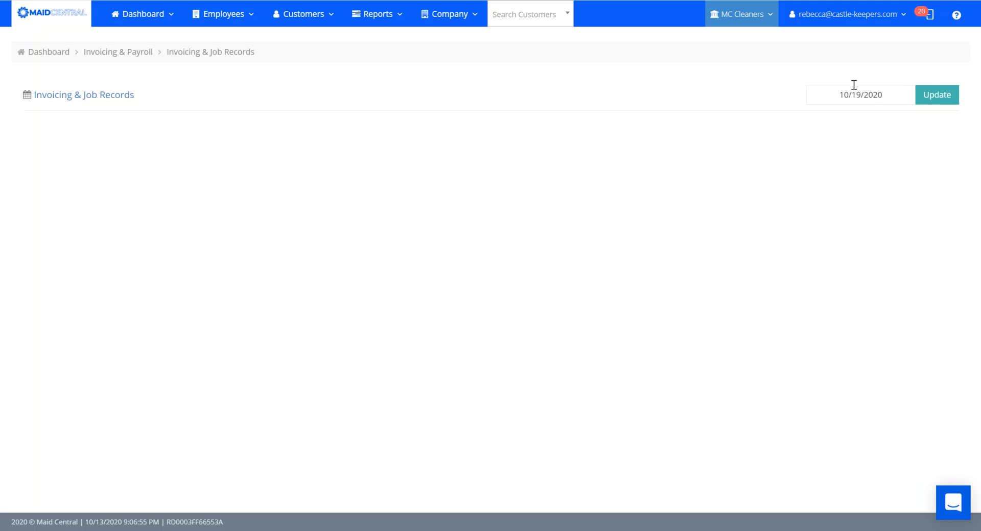
click(938, 98)
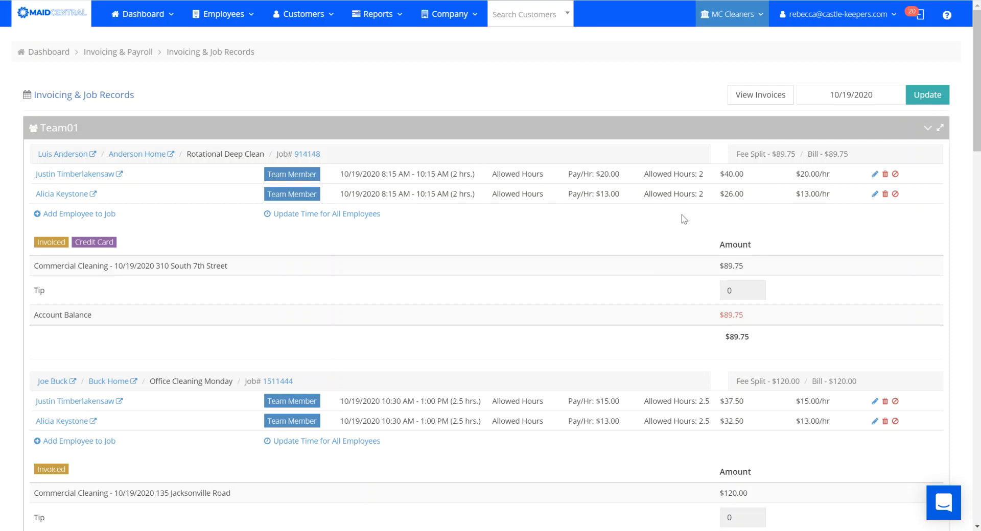
Examine each team's job times, pay types, pay rates, allowed hours, invoice status and tips in the 10/19/2020 records.
scroll(682, 220, down, 2)
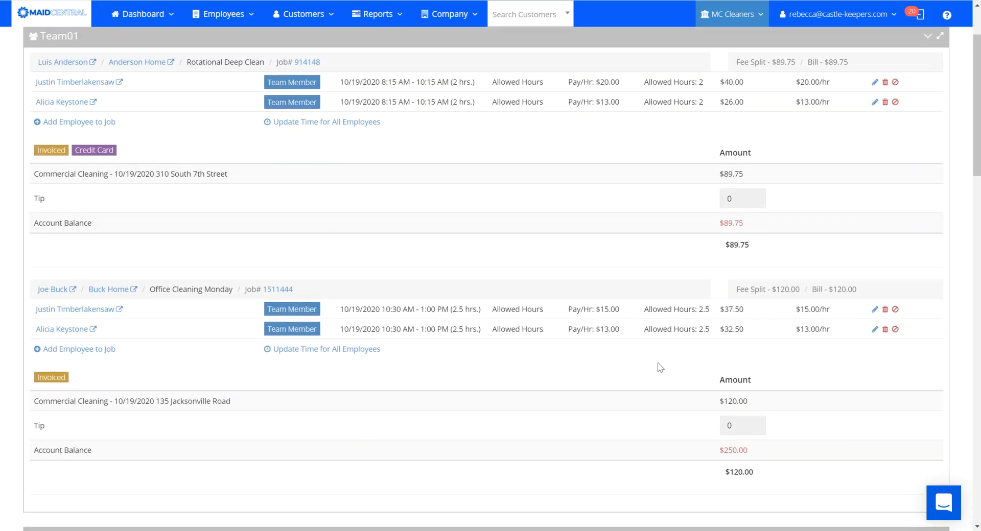
scroll(660, 368, down, 3)
scroll(661, 367, down, 4)
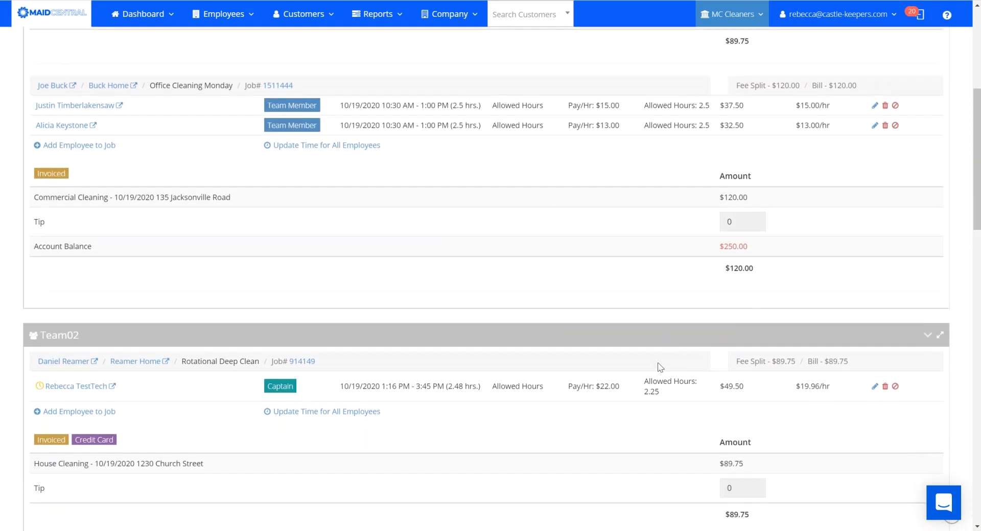
scroll(661, 367, down, 2)
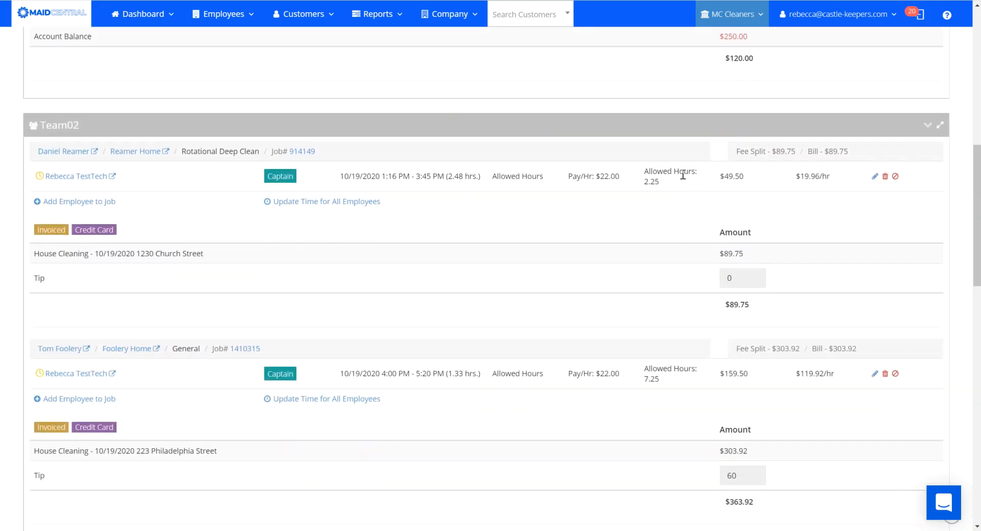
scroll(701, 205, down, 4)
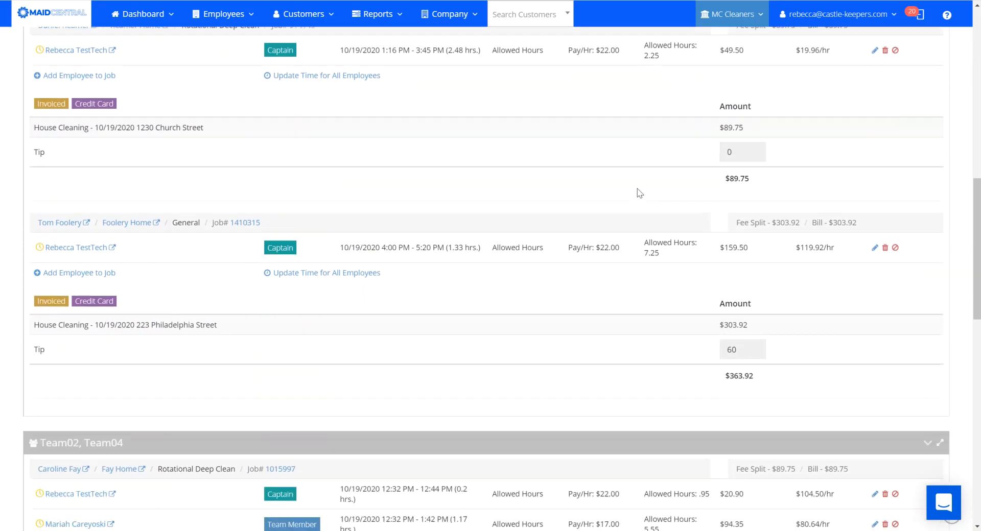
scroll(638, 193, down, 3)
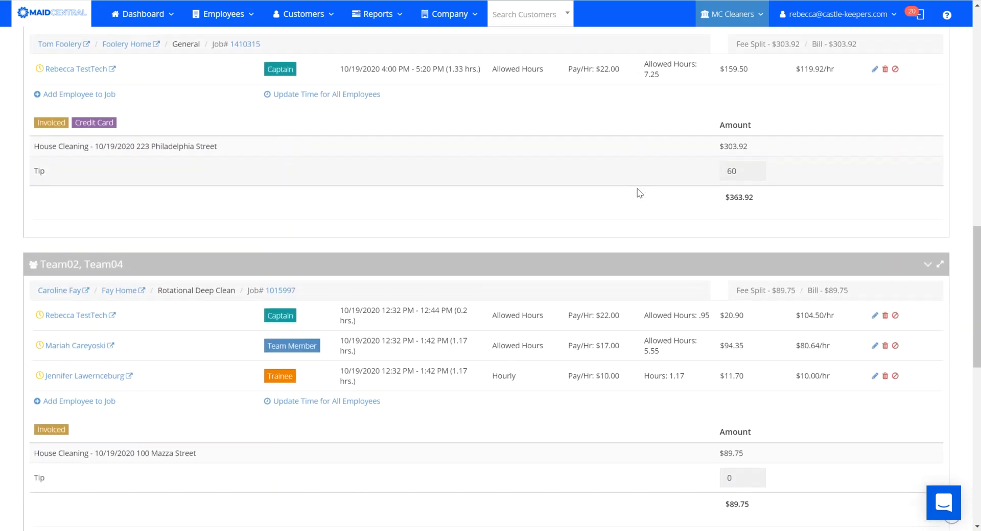
scroll(637, 193, down, 4)
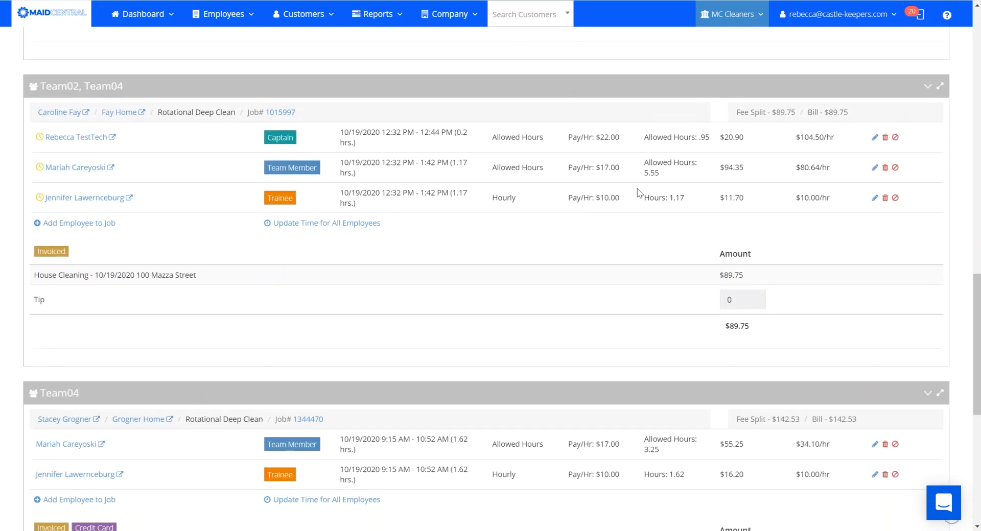
scroll(637, 189, down, 5)
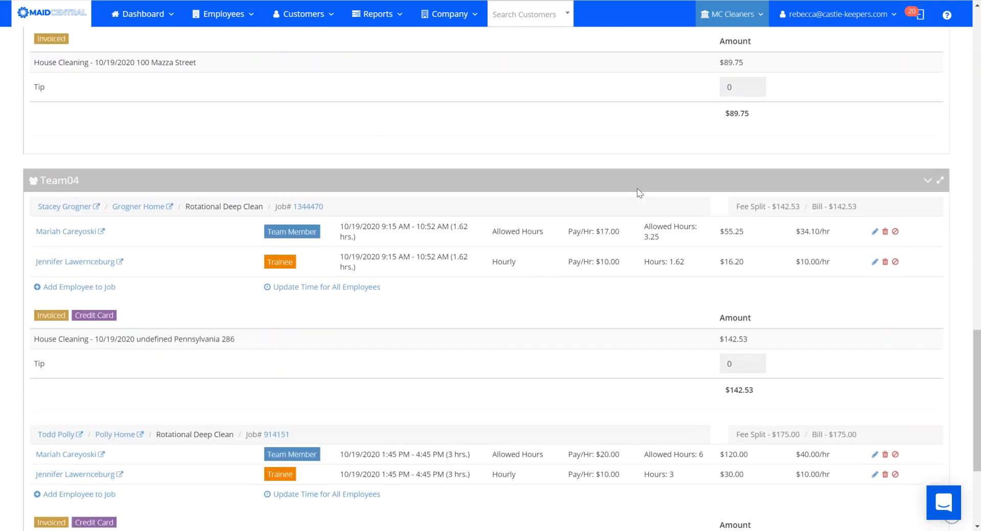
scroll(637, 188, down, 3)
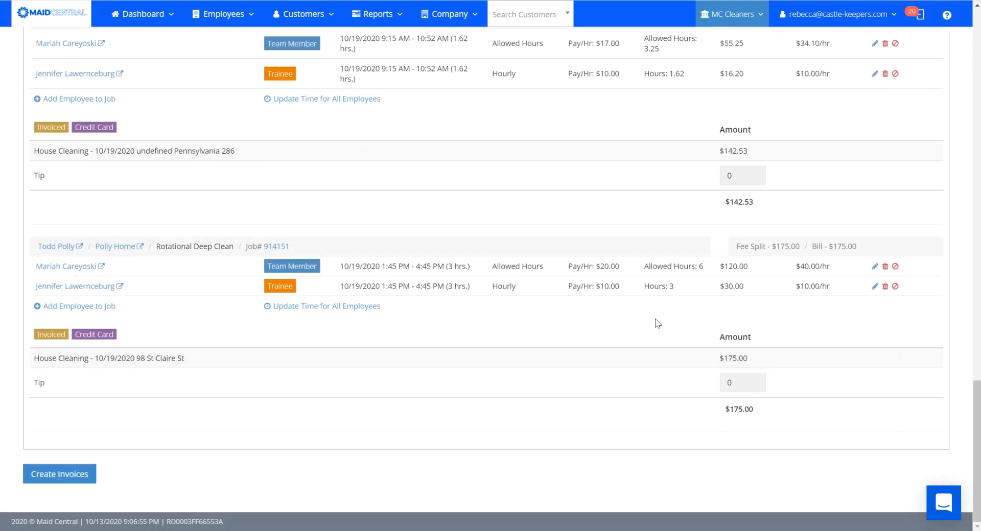
Load the job records for 10/23/2020.
drag(976, 390, 976, 21)
click(851, 94)
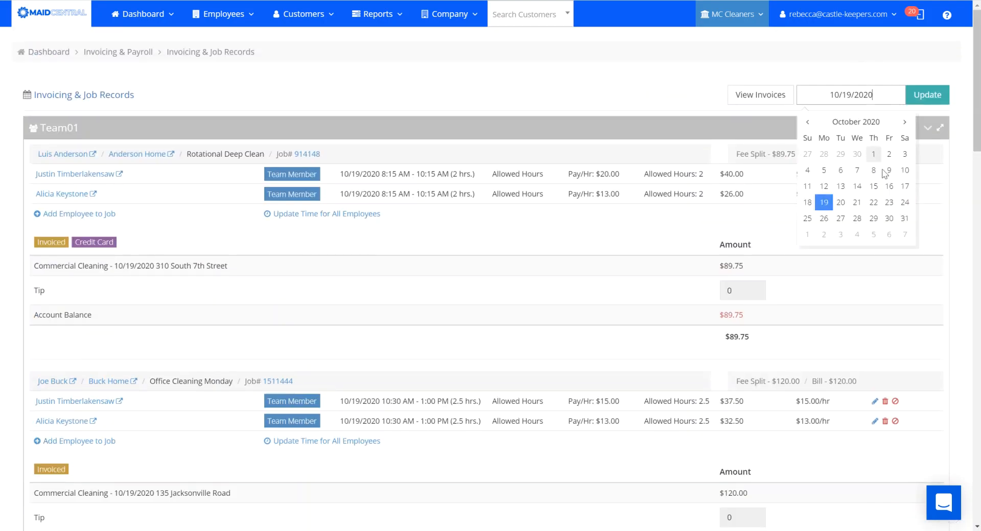
click(890, 201)
click(928, 102)
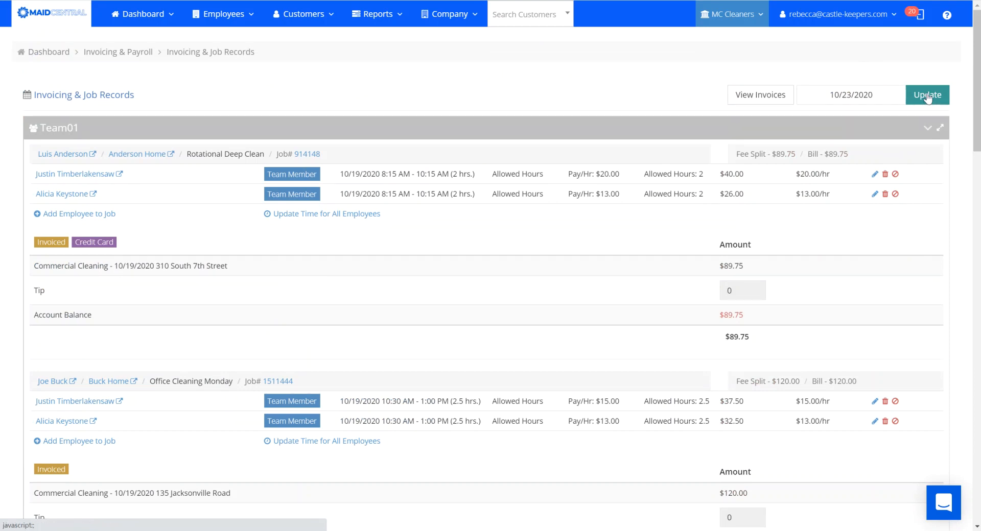
click(928, 97)
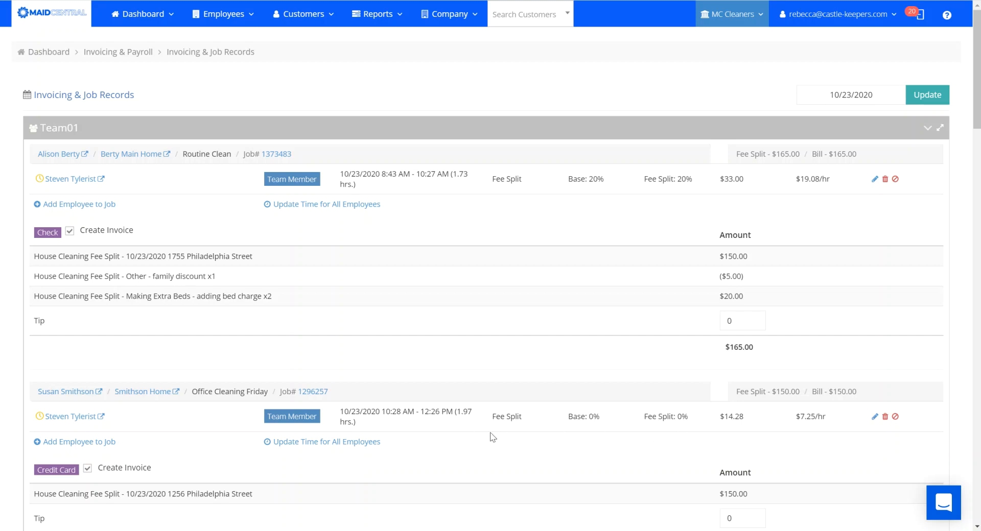
Open the home of Team01's Office Cleaning Friday job and check that service set's jobs and technicians.
click(142, 392)
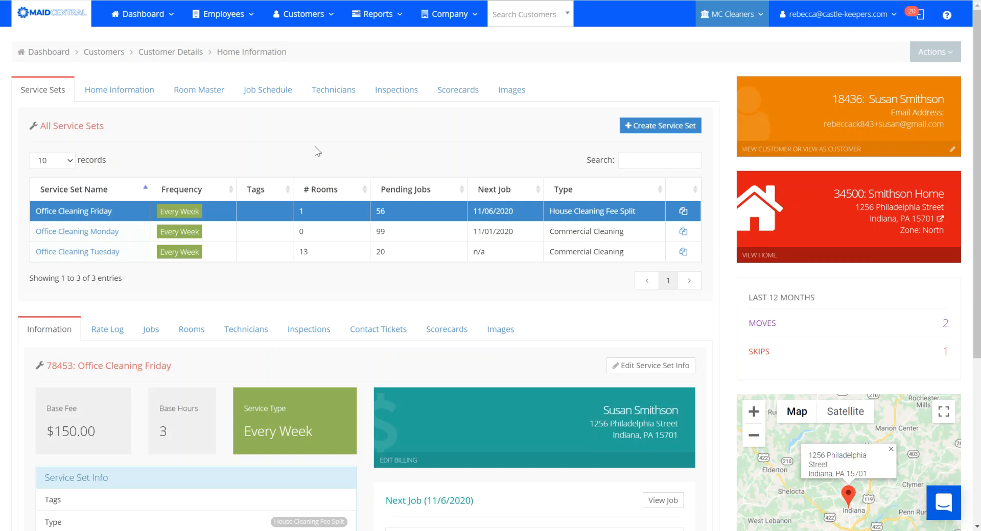
click(151, 329)
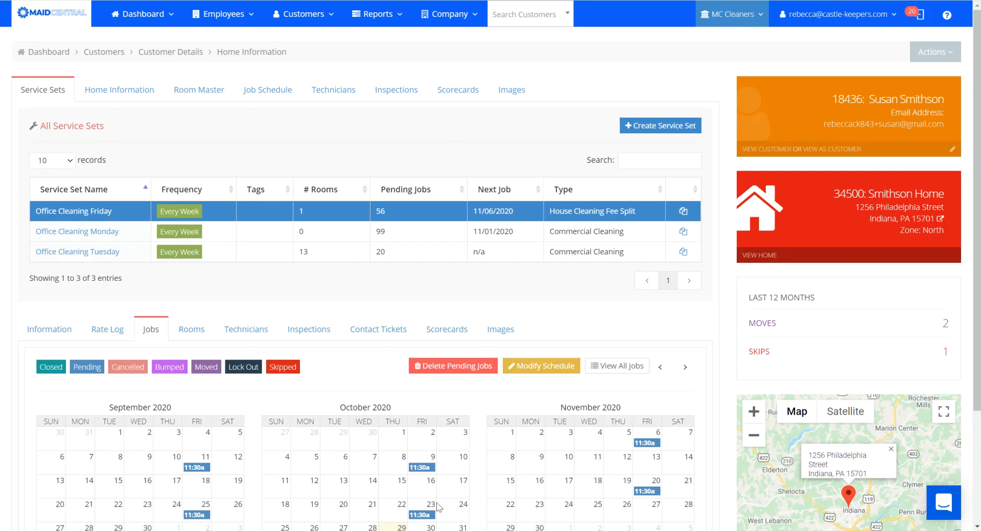
click(239, 331)
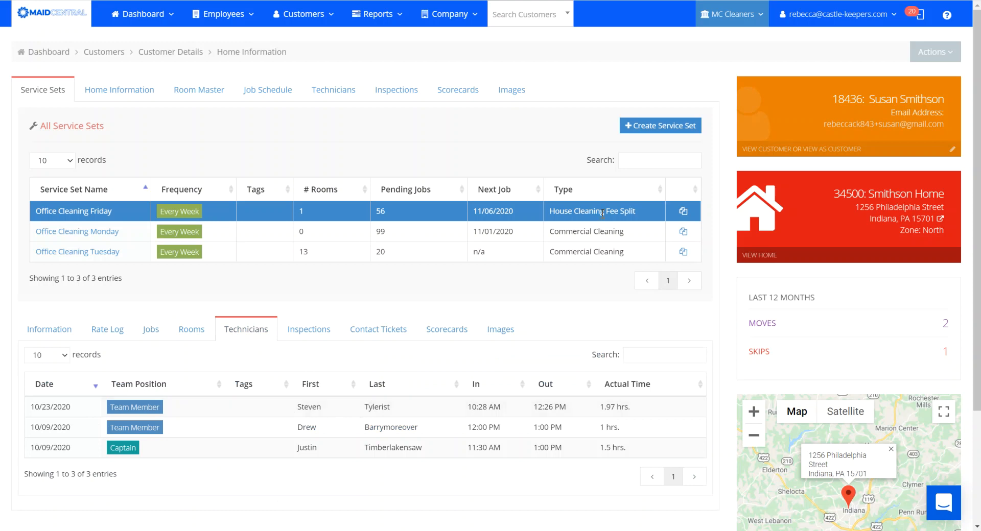
Open the employee search separately, find the job's technician by first name, and examine the Service Set Type Pay Structure in their Pay & Tax Info.
click(225, 14)
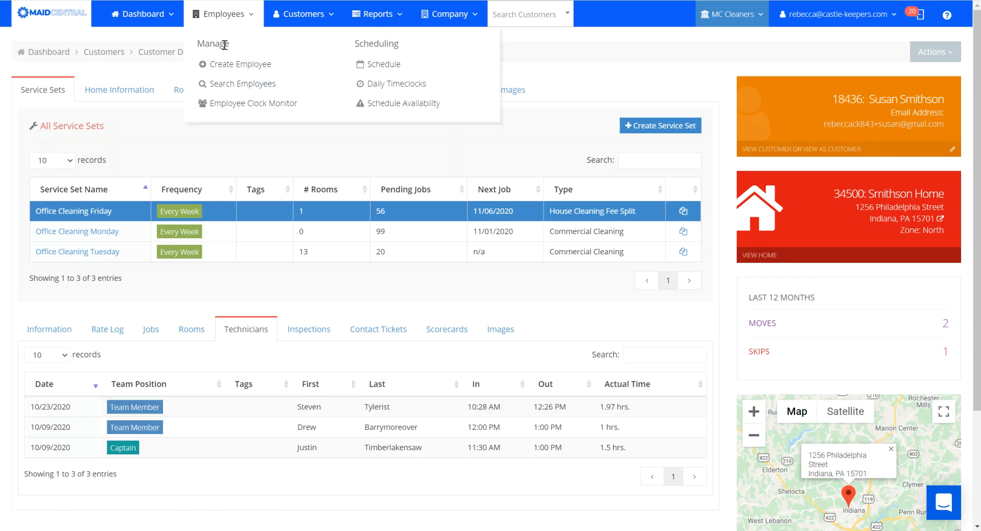
right_click(232, 85)
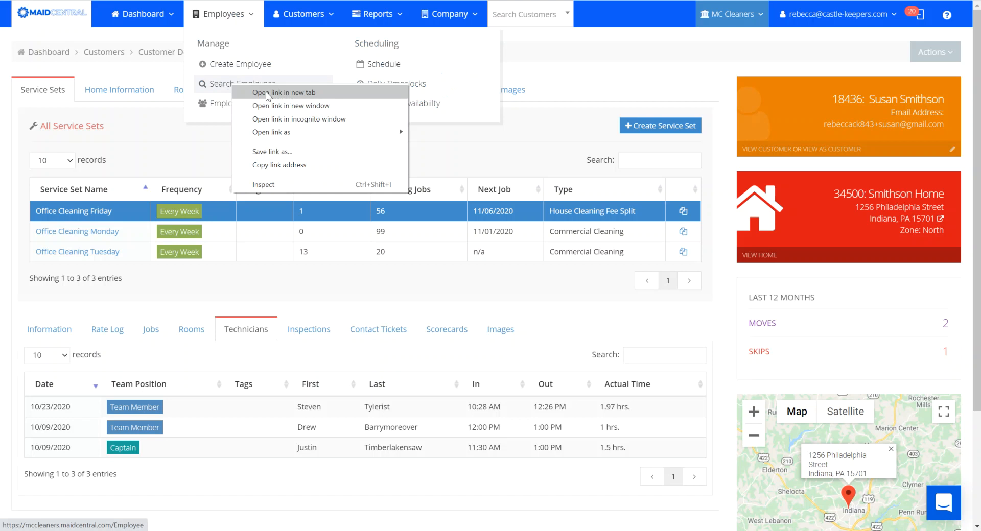
click(266, 92)
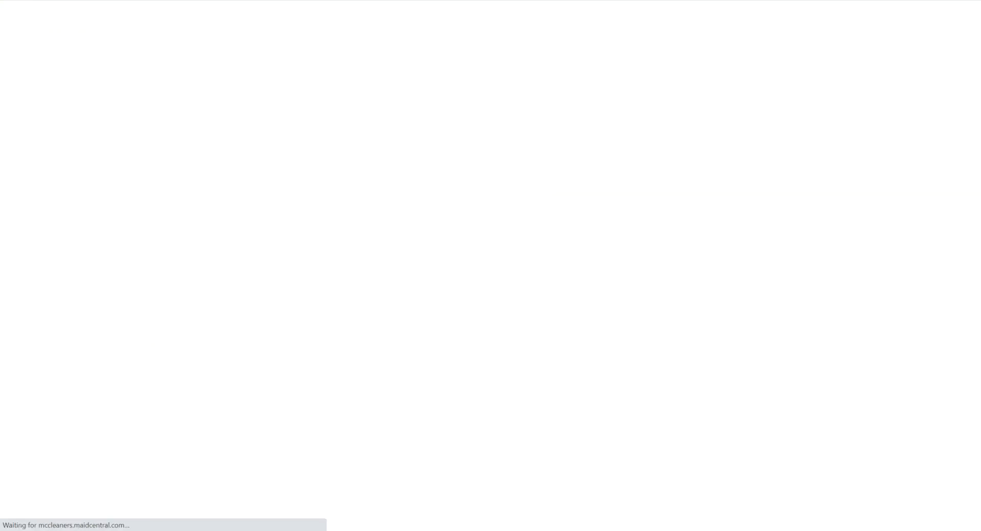
click(878, 127)
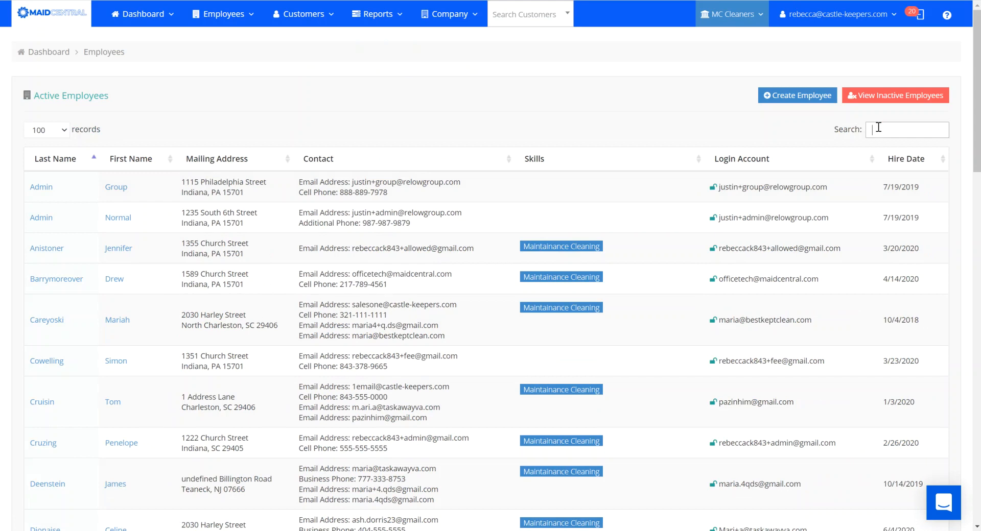
text(ste)
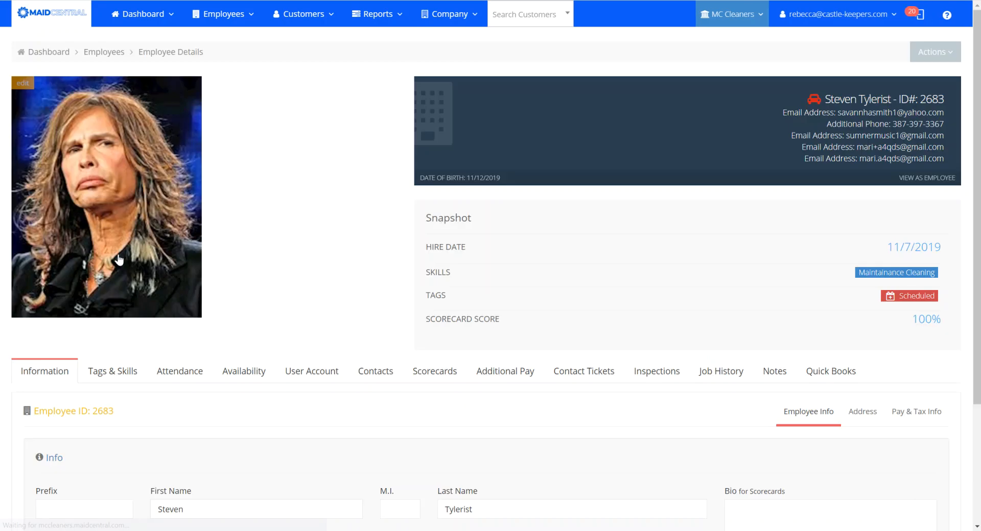
click(920, 416)
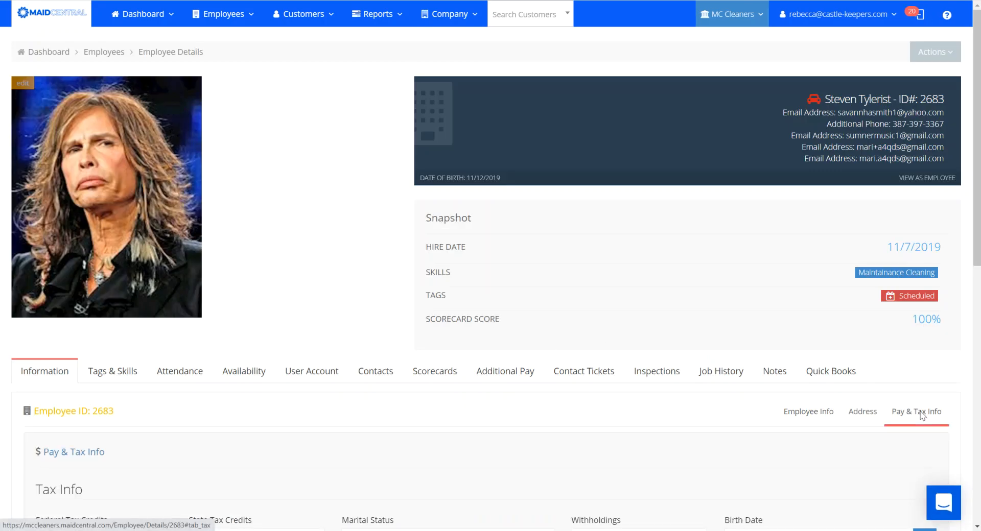
scroll(934, 396, down, 10)
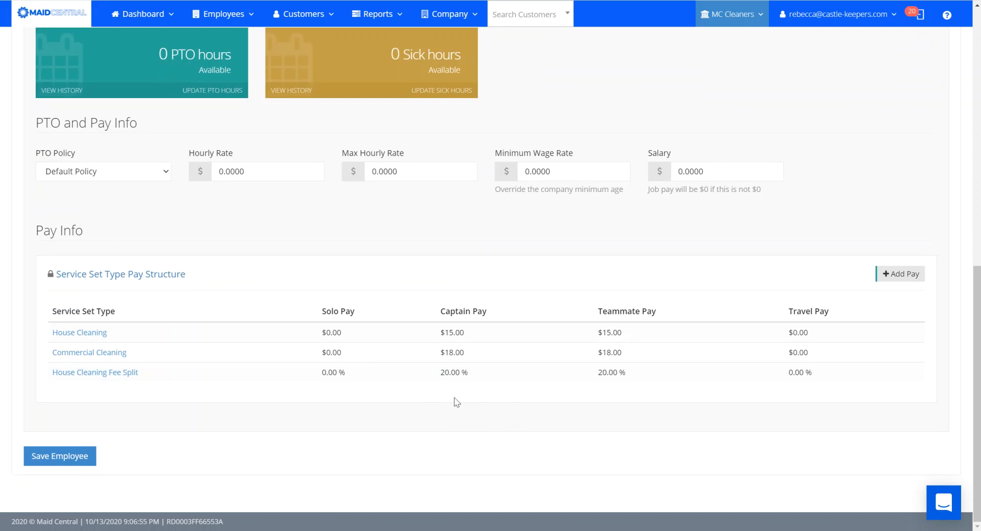
Return to the Invoicing & Job Records for 10/23/2020.
click(377, 14)
click(166, 0)
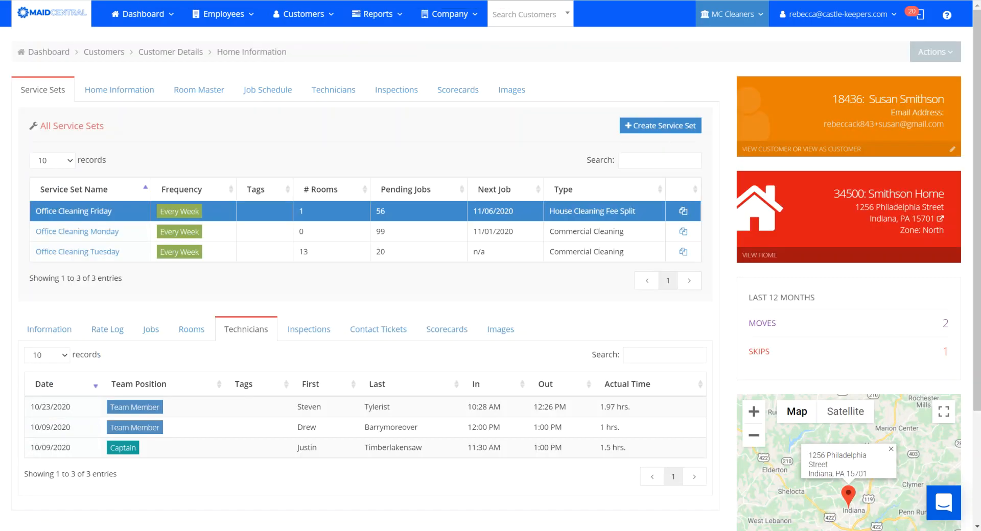
click(76, 0)
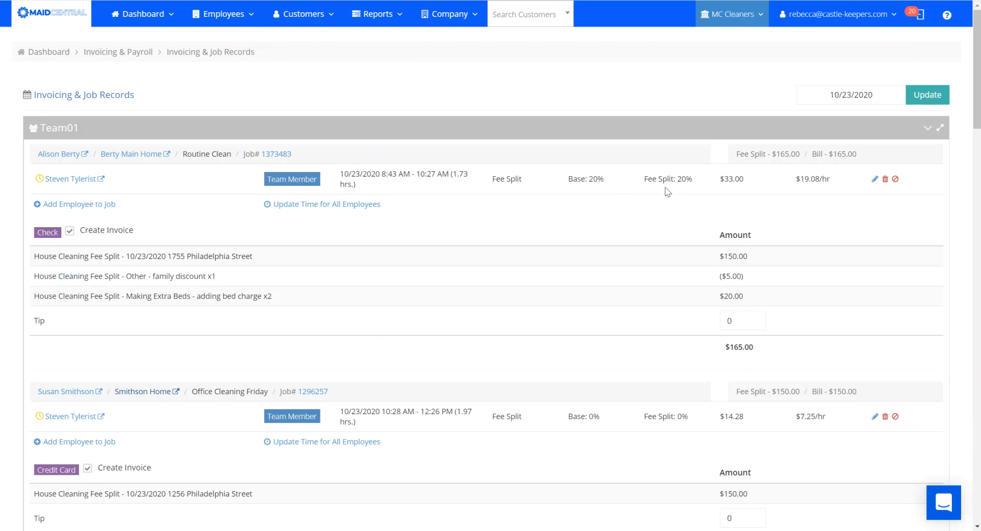
click(874, 417)
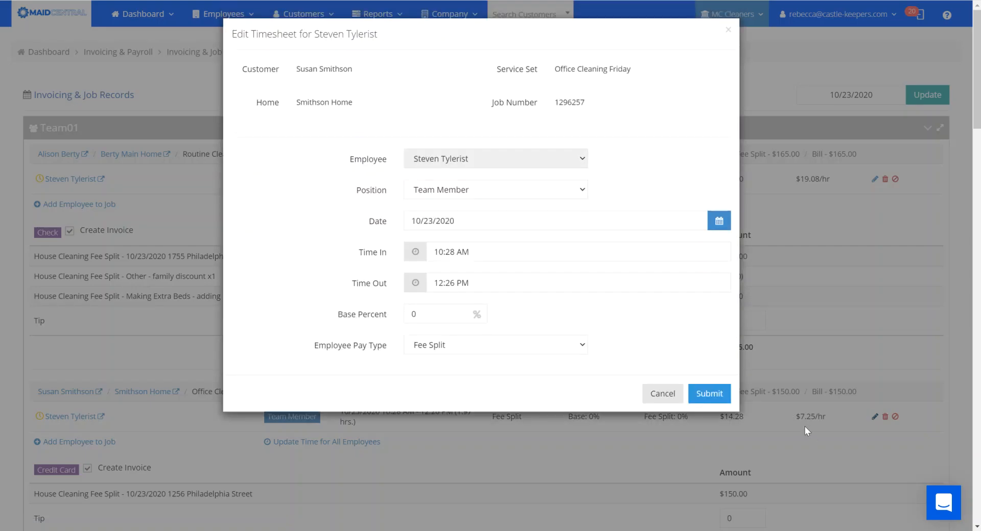
click(433, 305)
text(20)
click(659, 394)
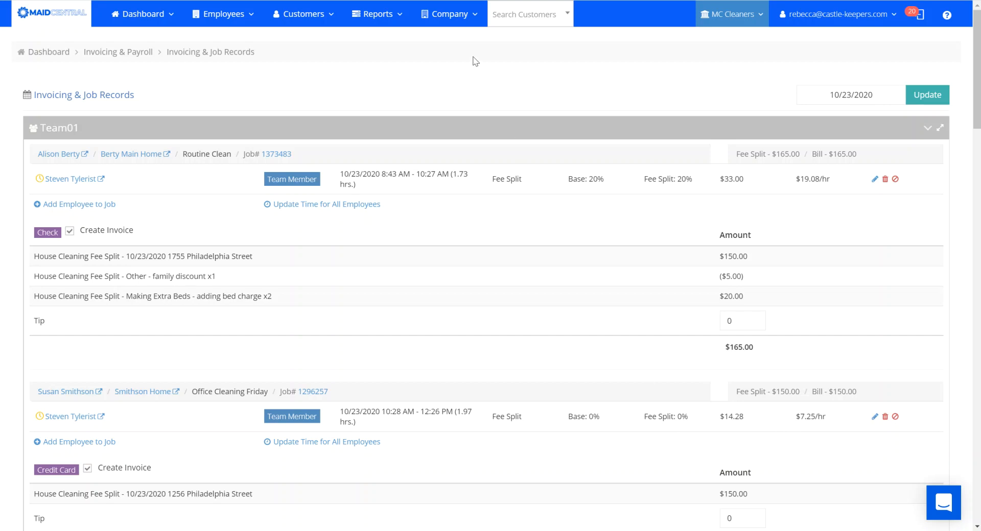
Open the company's General settings separately and examine the Payroll Options.
click(453, 15)
right_click(461, 87)
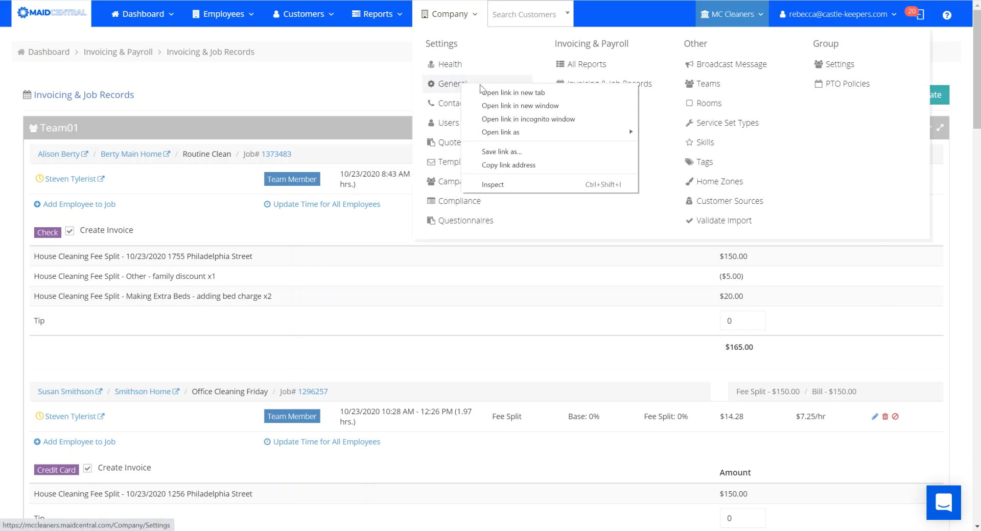
click(493, 92)
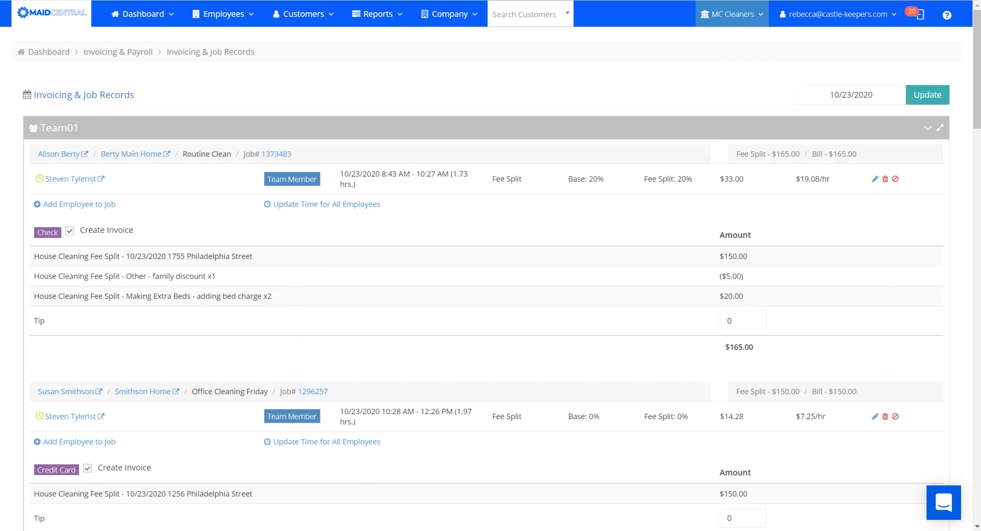
key(ctrl+Tab)
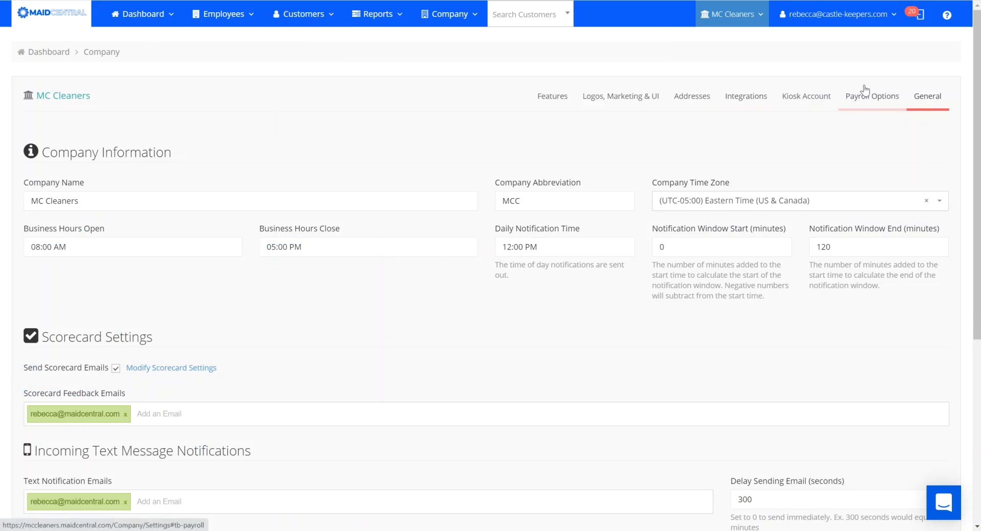
click(867, 94)
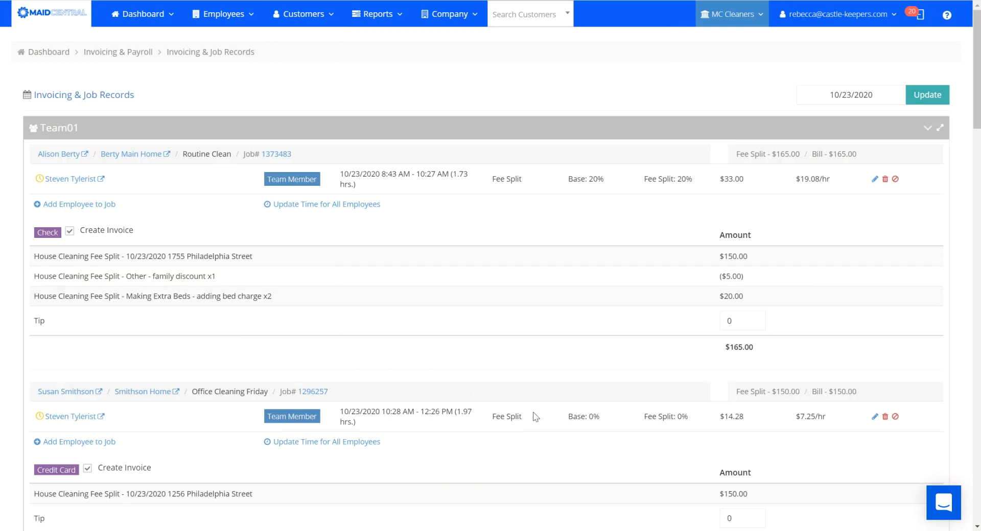
Set the Base Percent to 20 on the technician's timesheet for Team01's Office Cleaning Friday job.
click(875, 417)
click(428, 315)
text(20)
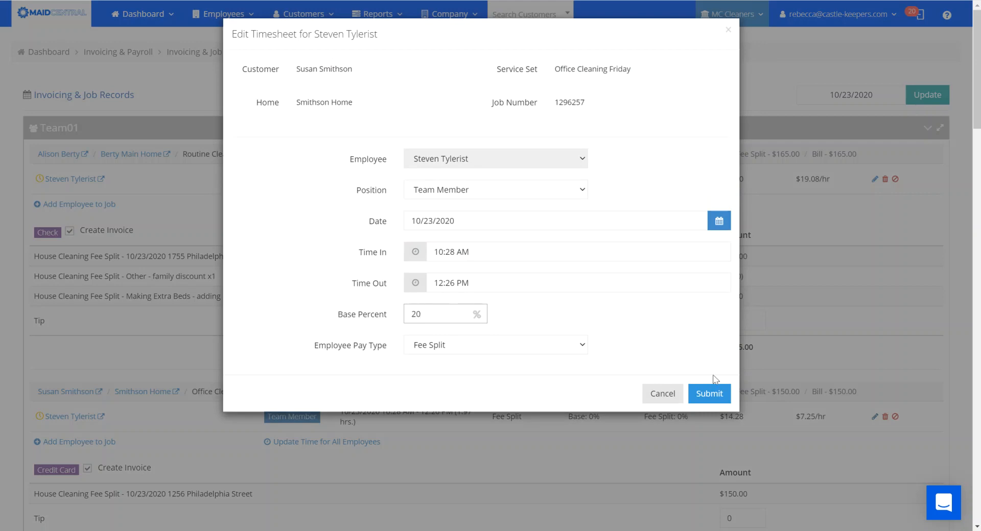
click(705, 395)
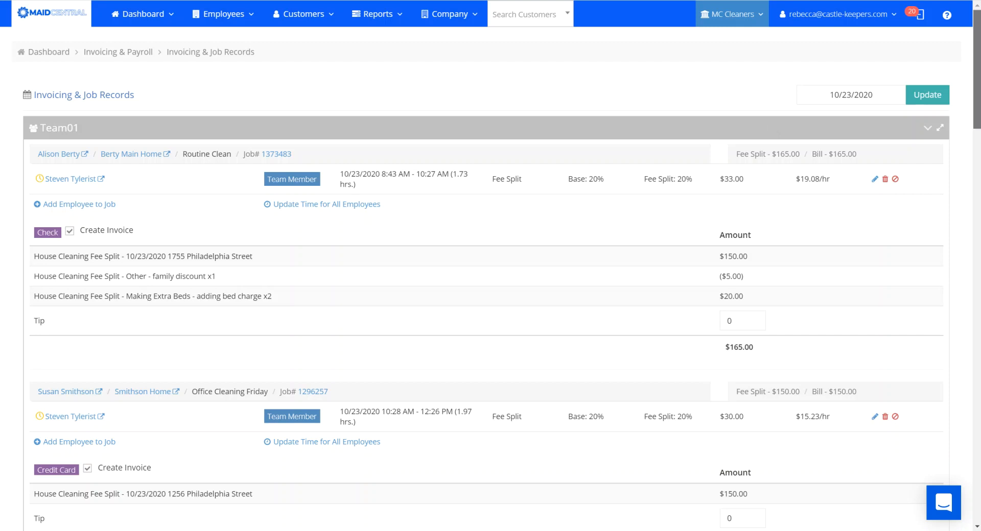
Connect the customer of Team03's first General job as a new QuickBooks customer and add a credit card for that job.
scroll(977, 128, down, 3)
scroll(979, 143, down, 2)
scroll(979, 143, down, 3)
scroll(978, 192, down, 1)
scroll(979, 192, down, 1)
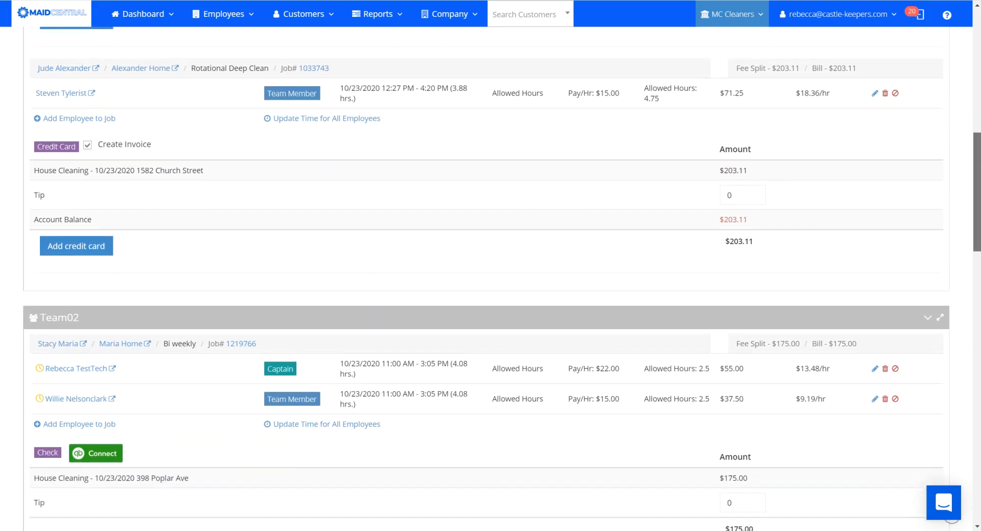
scroll(979, 228, down, 3)
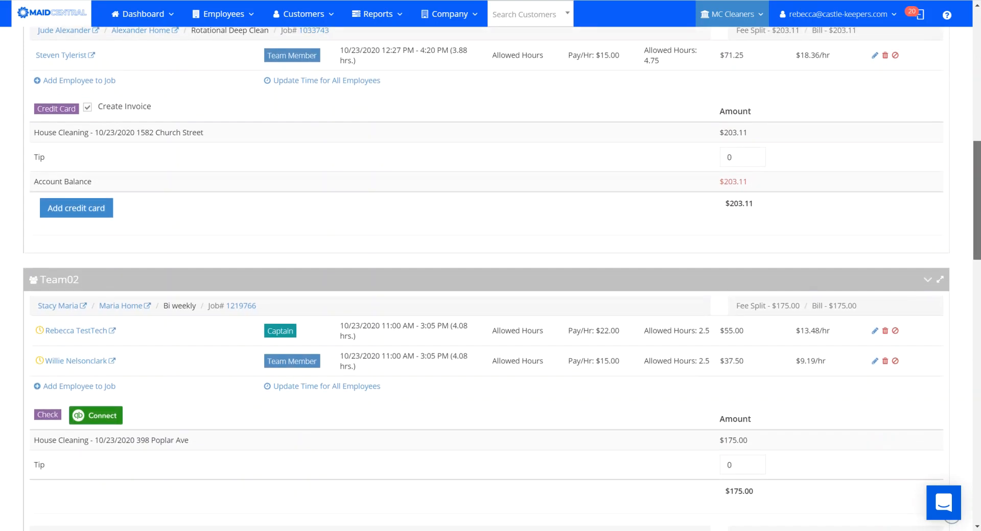
drag(978, 228, 979, 348)
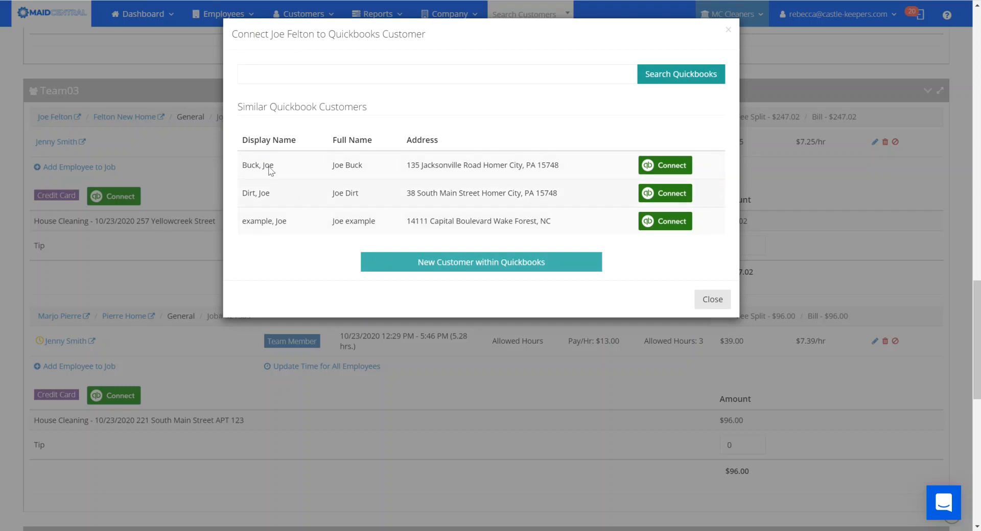
click(473, 266)
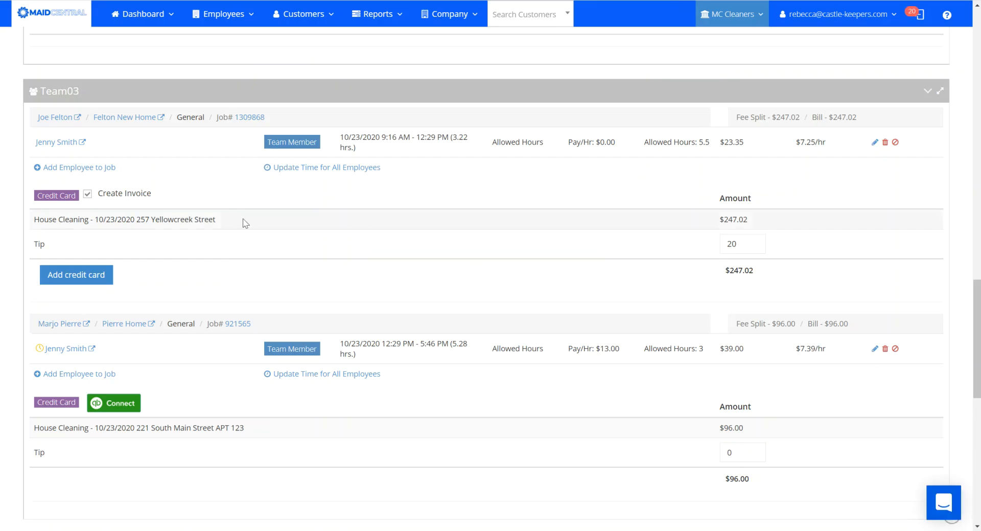
click(71, 279)
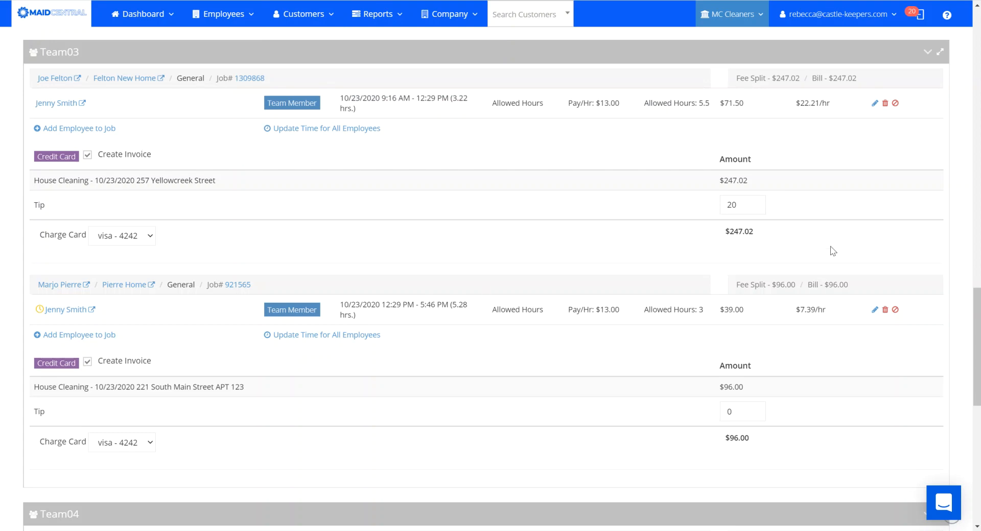
Review the remaining job records through Team04 and create the invoices for 10/23/2020.
drag(979, 311, 979, 405)
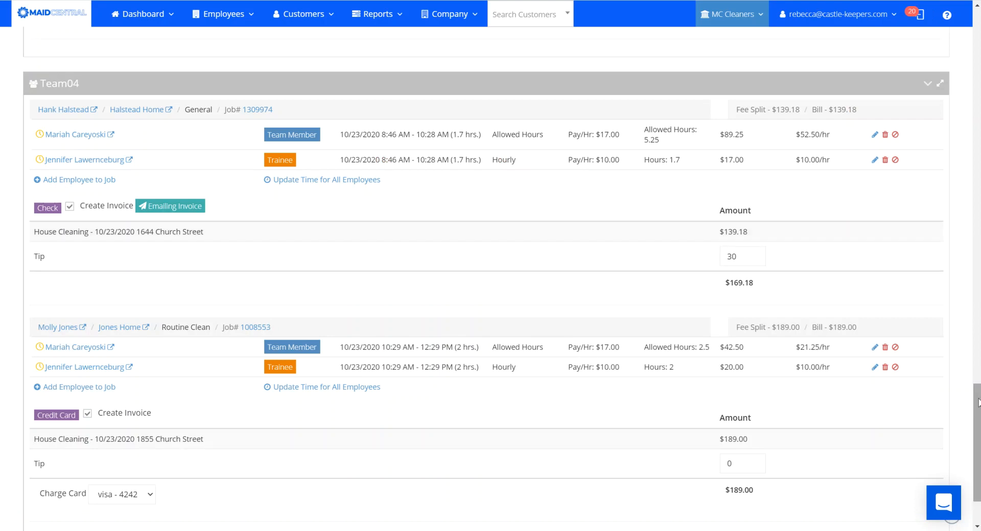
drag(977, 402, 977, 429)
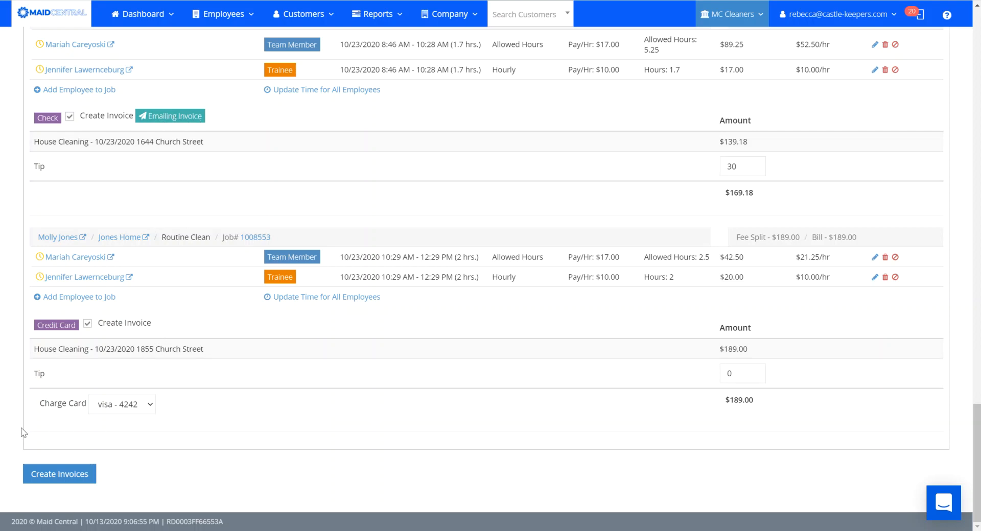
click(58, 475)
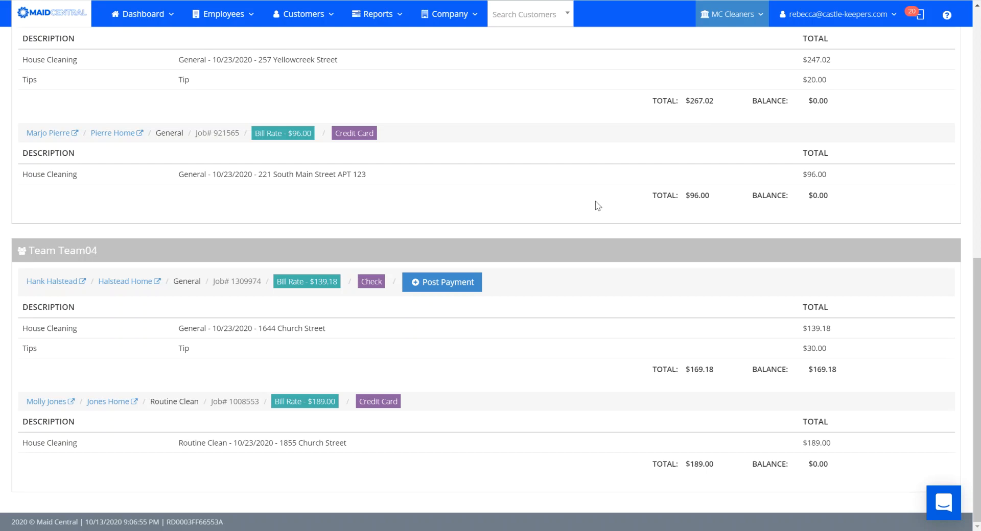
Post a payment for Team04's General job with reference number 8966 and a selected payment method.
click(441, 287)
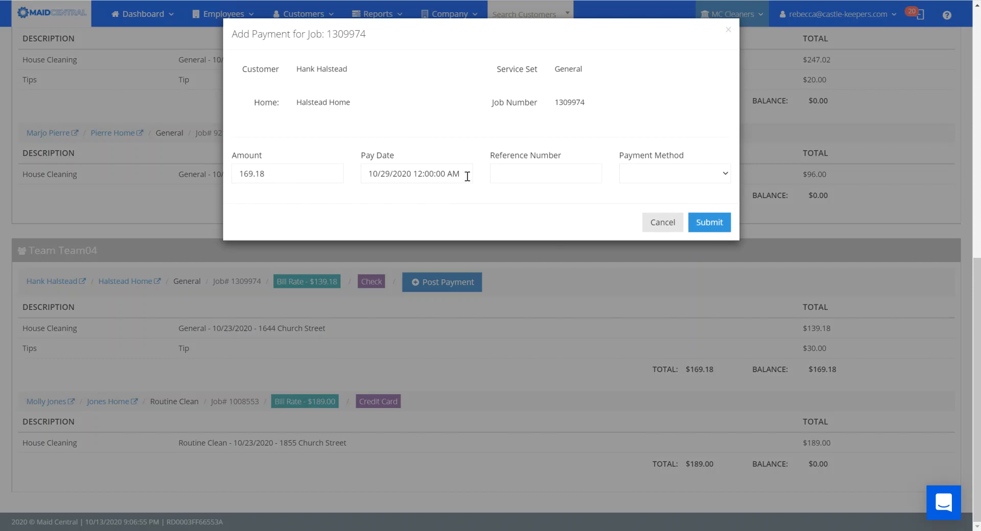
click(504, 173)
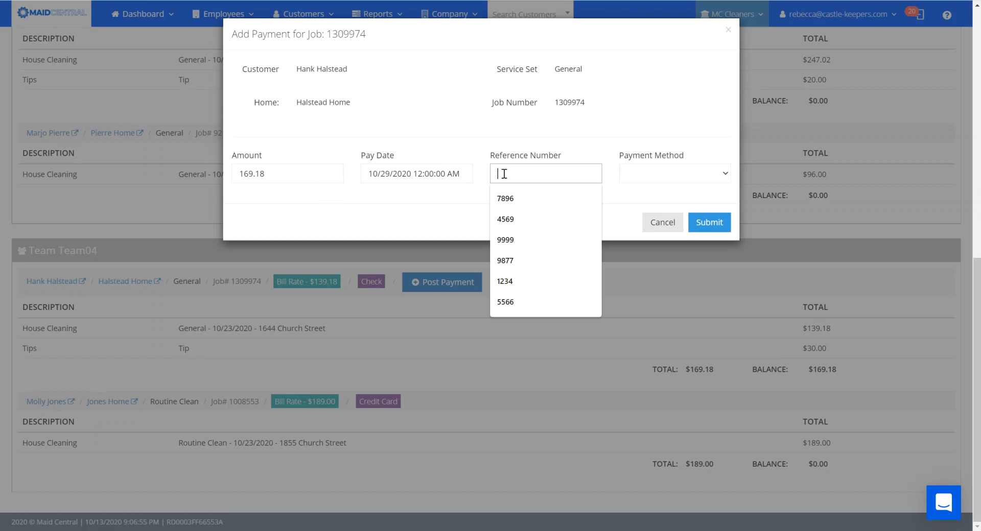
text(8966)
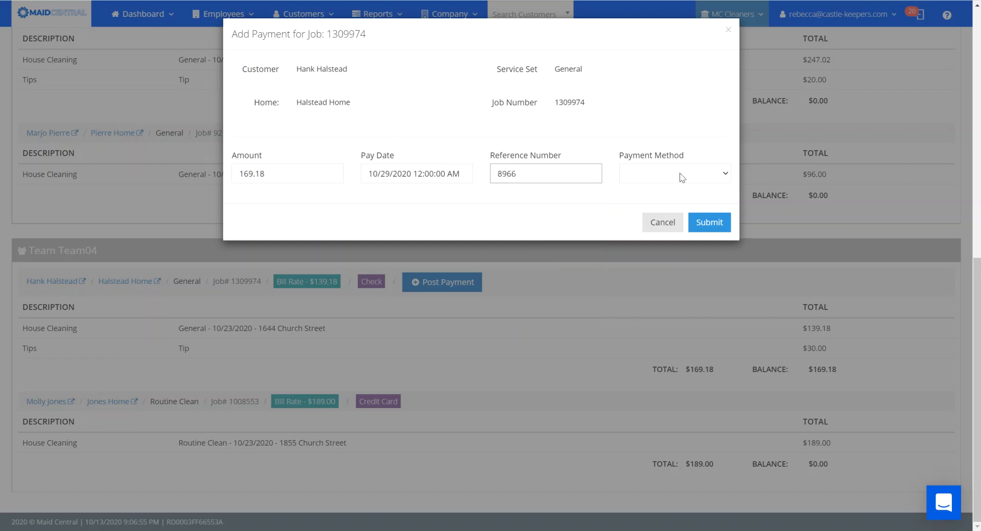
click(681, 177)
click(667, 210)
click(698, 221)
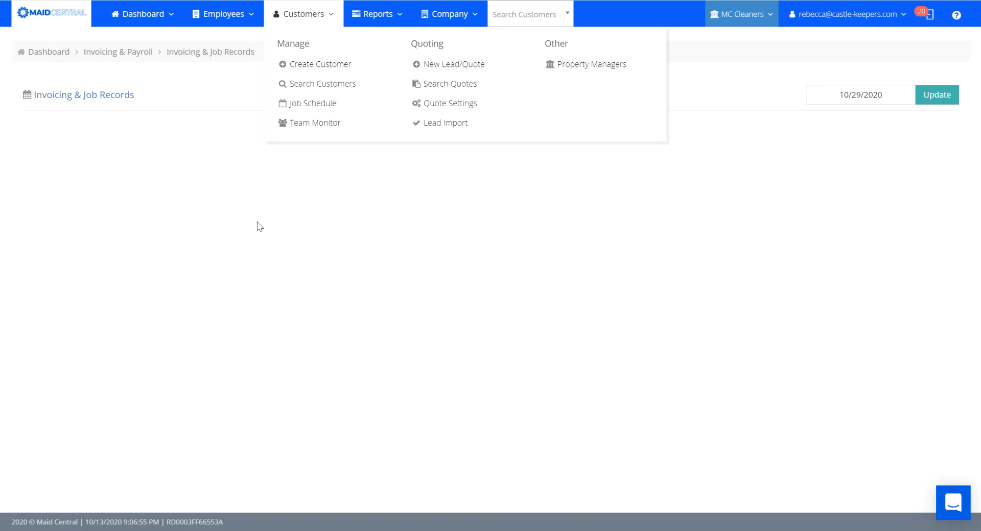
Load the Invoicing & Job Records for 10/23/2020.
click(894, 95)
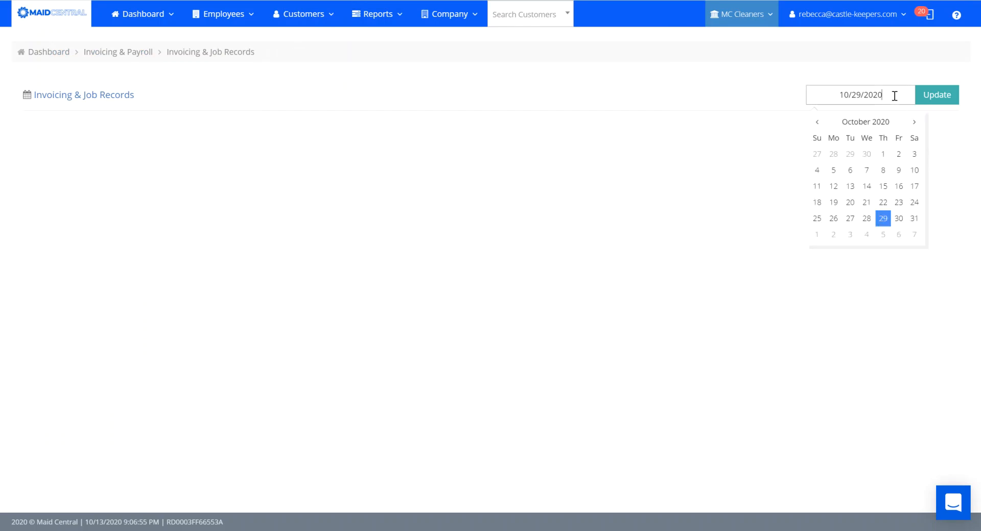
click(899, 202)
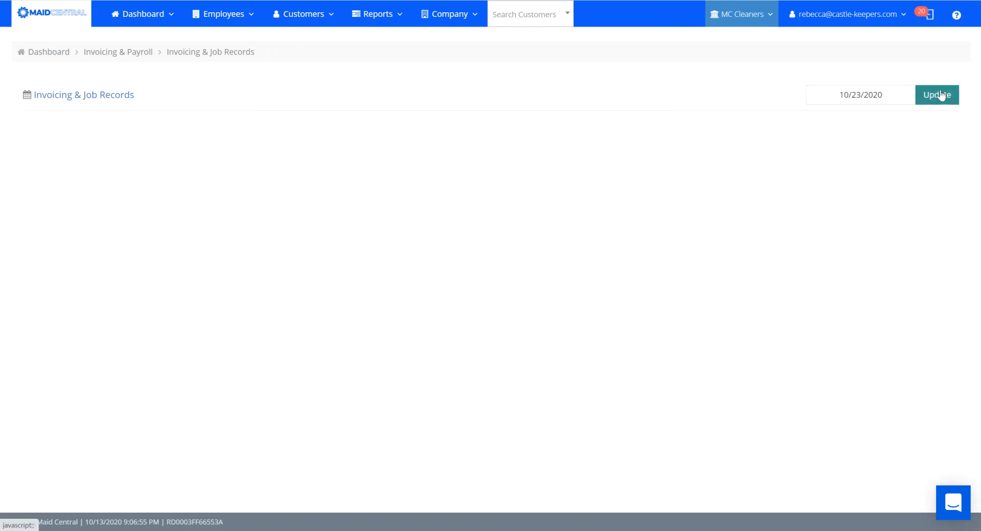
click(941, 95)
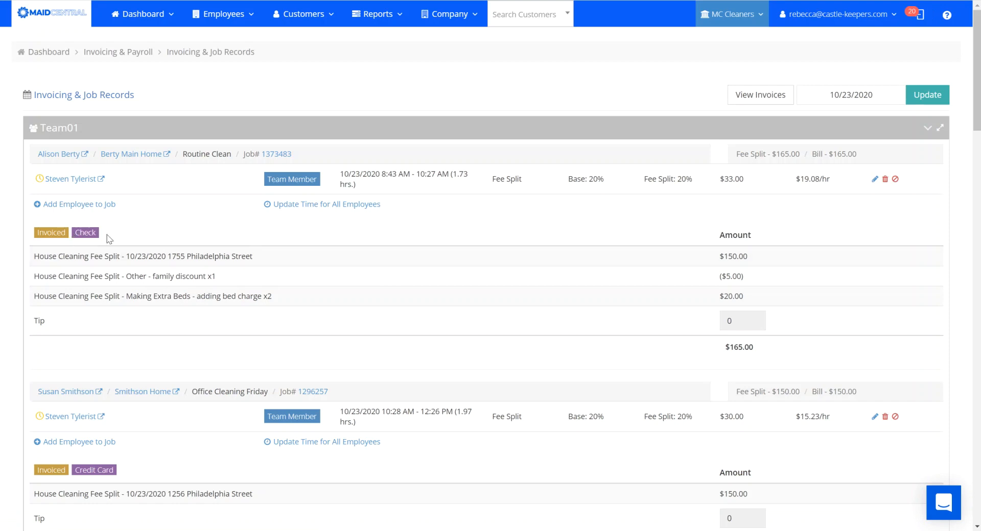
Examine the invoice status of the job records for Team01 through Team04.
scroll(120, 229, down, 5)
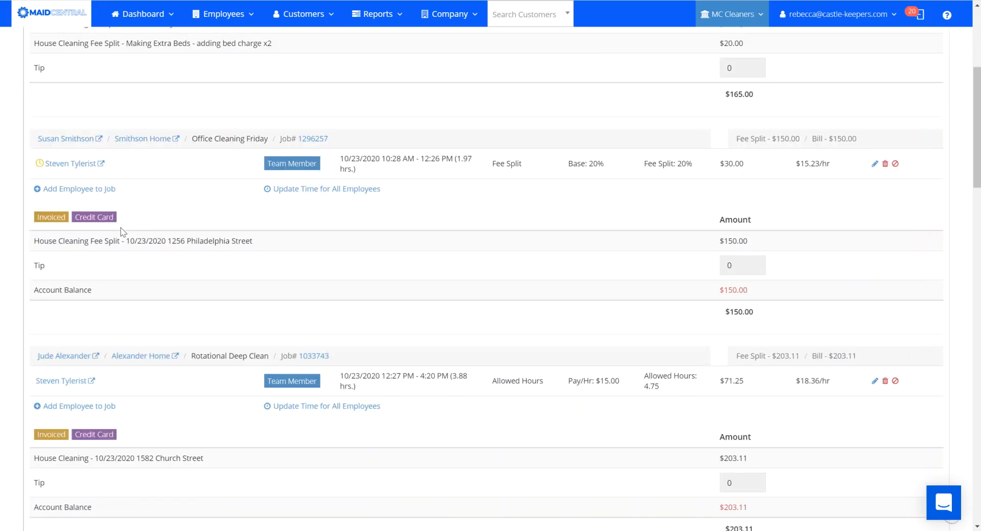
scroll(121, 227, down, 8)
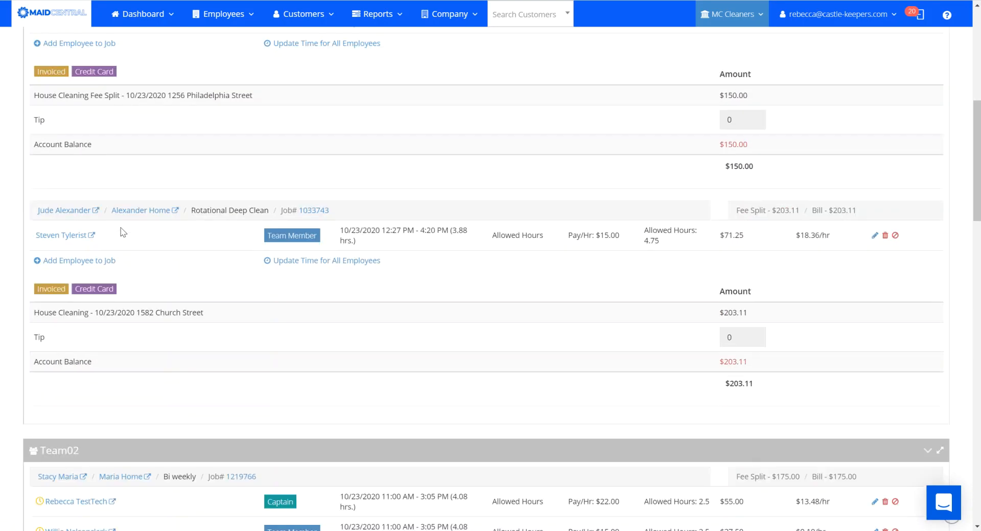
scroll(120, 228, down, 7)
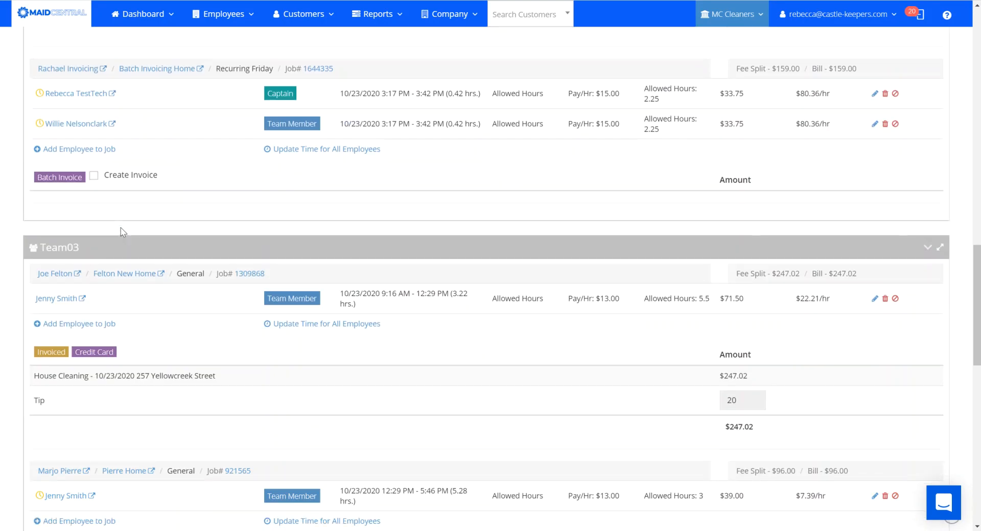
scroll(120, 227, down, 1)
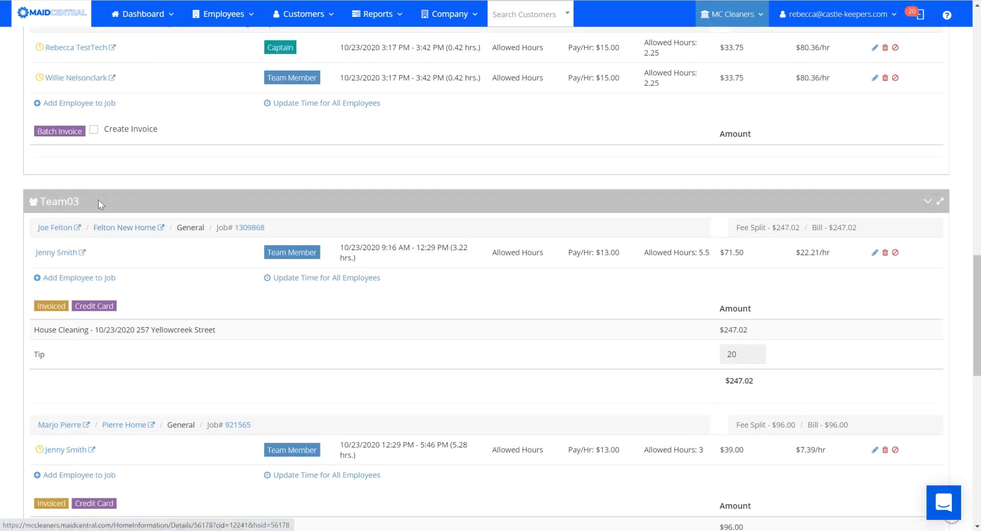
scroll(108, 269, down, 7)
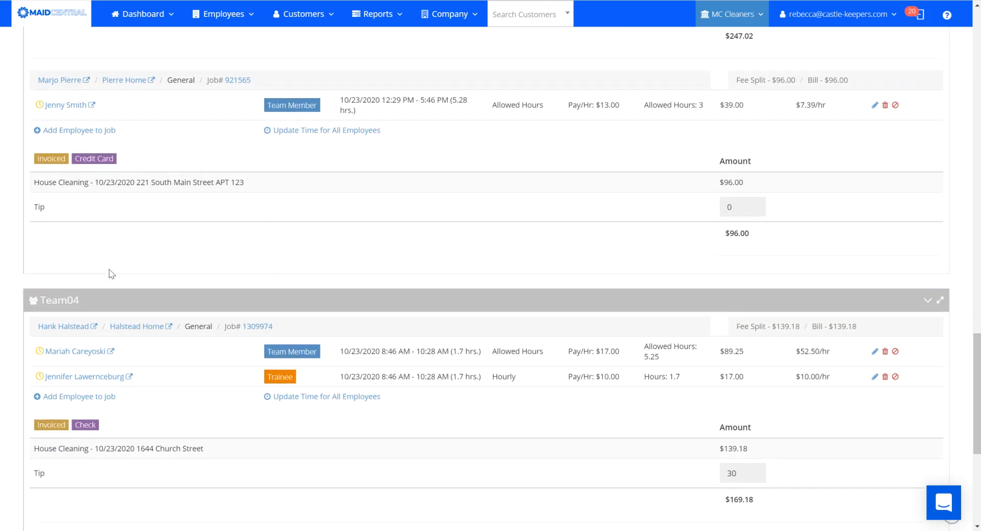
scroll(109, 269, down, 5)
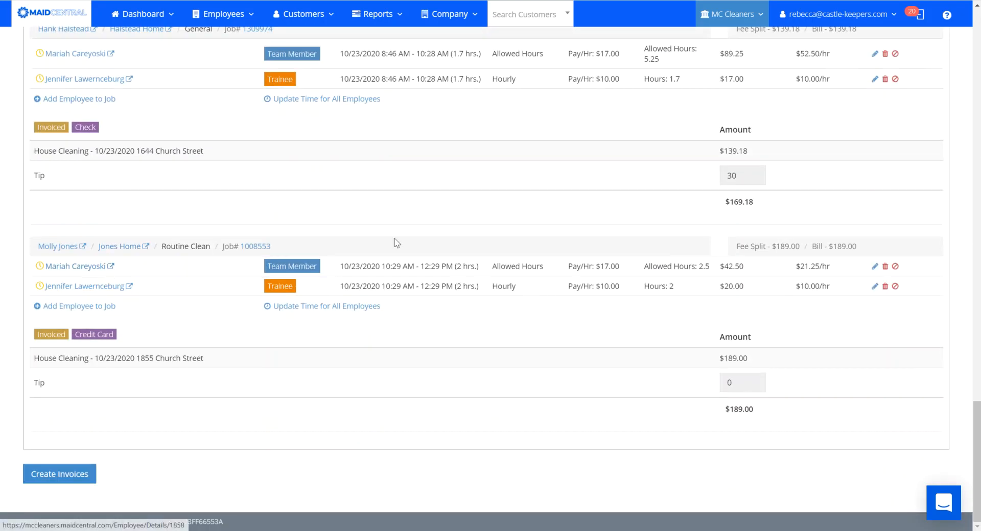
drag(974, 439, 972, 13)
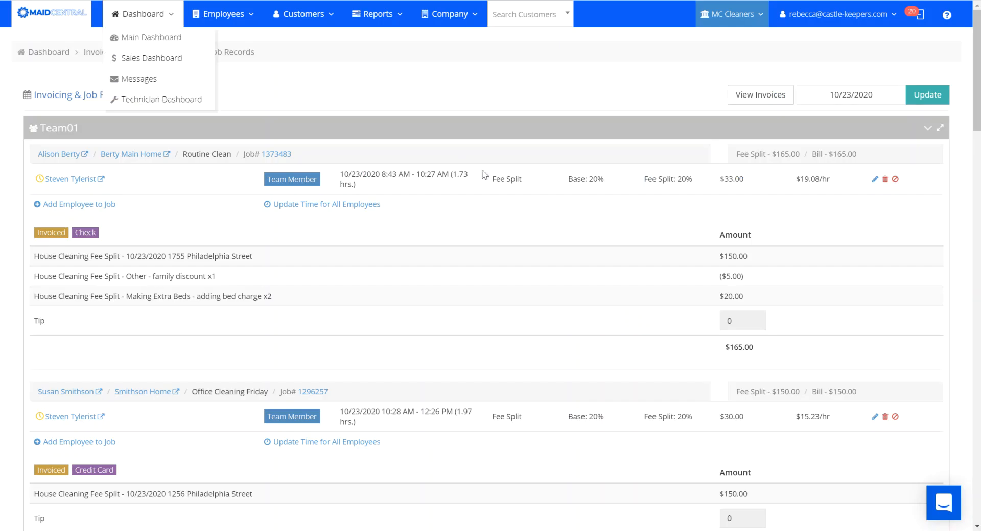
Open the Payroll Summary and load it for 10/18/2020 to 10/24/2020.
mouse_move(458, 25)
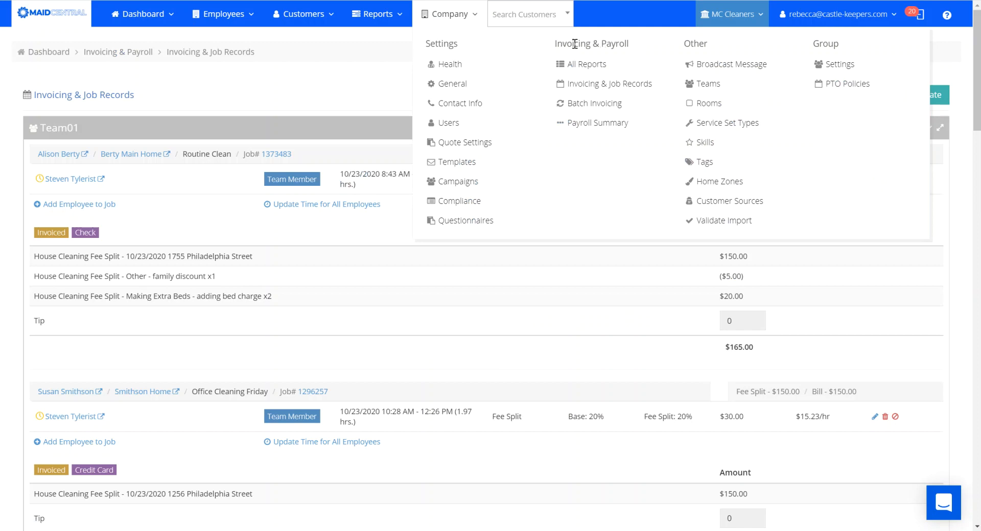
click(591, 124)
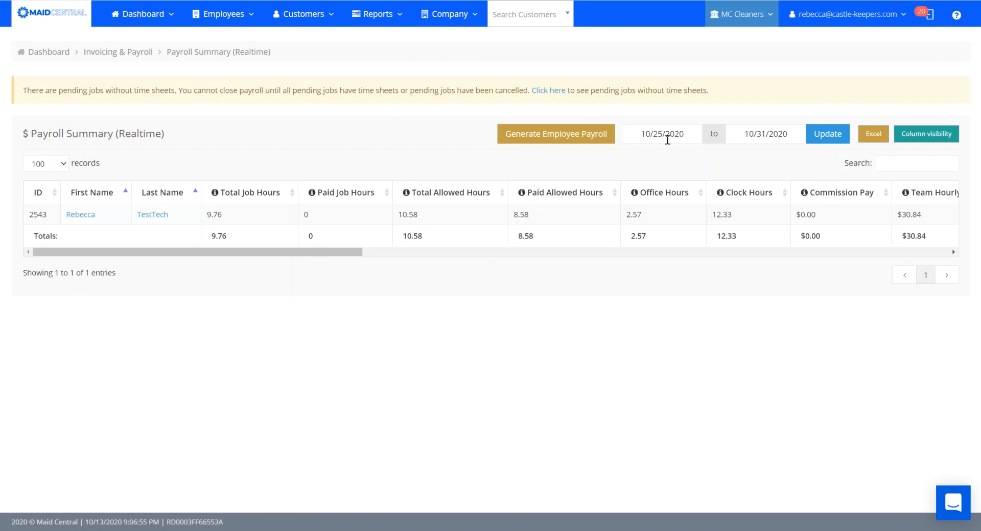
click(661, 136)
click(635, 242)
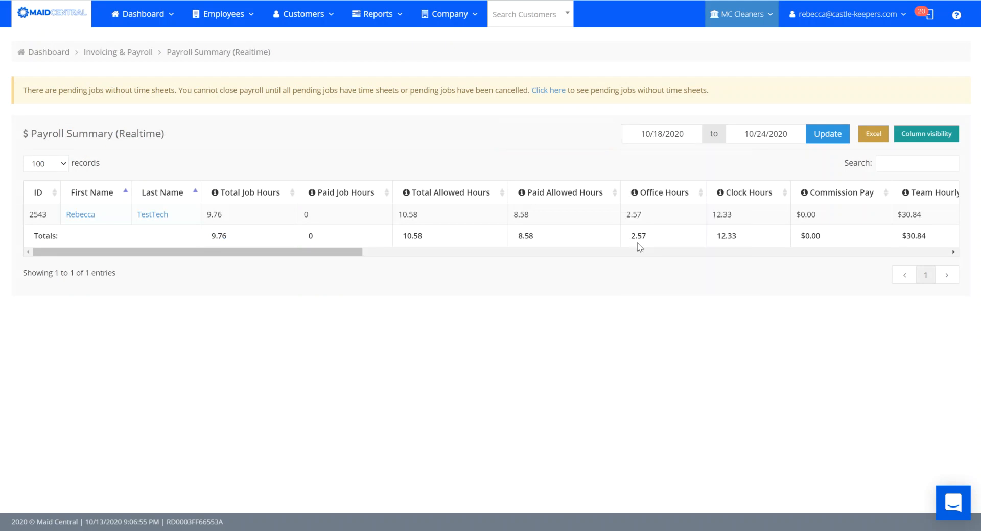
click(790, 134)
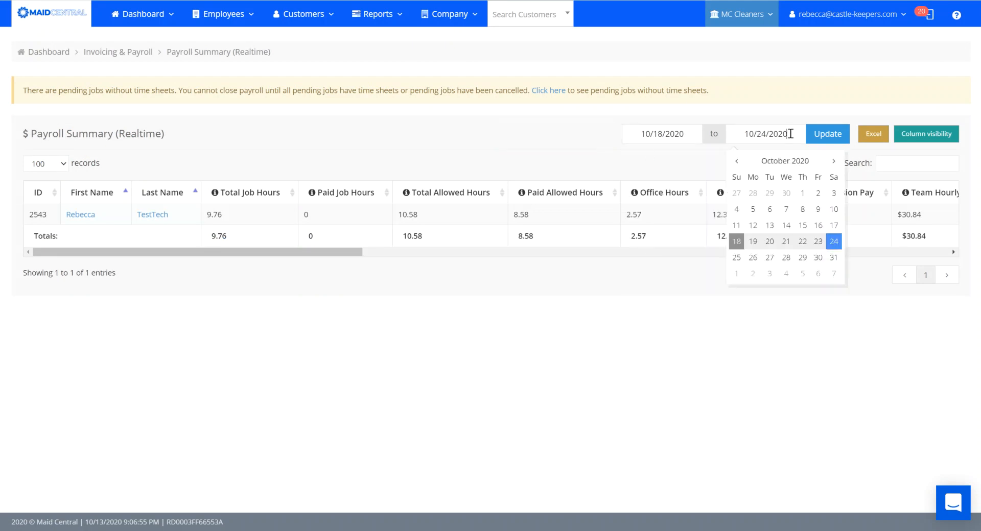
click(827, 133)
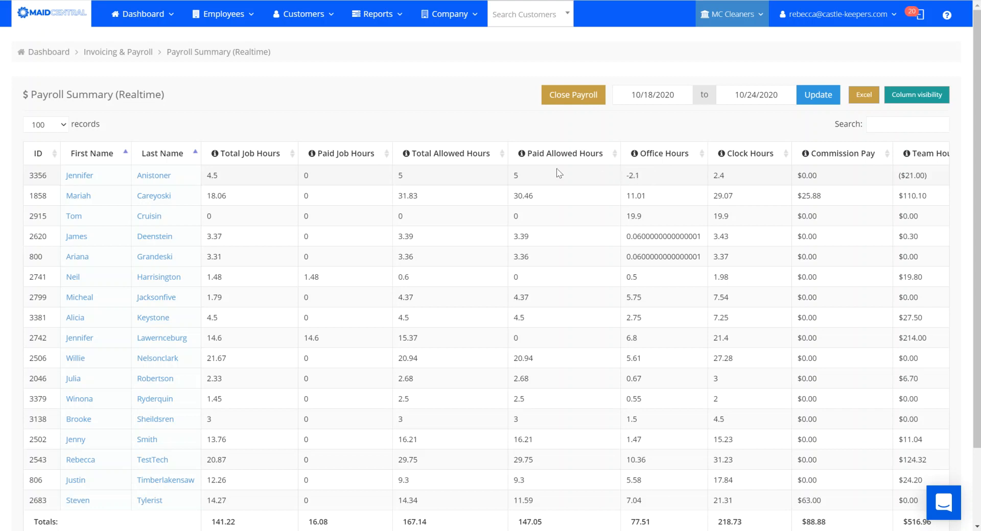
Open the first listed employee's individual payroll summary separately and expand the 10/22/2020 details.
right_click(152, 174)
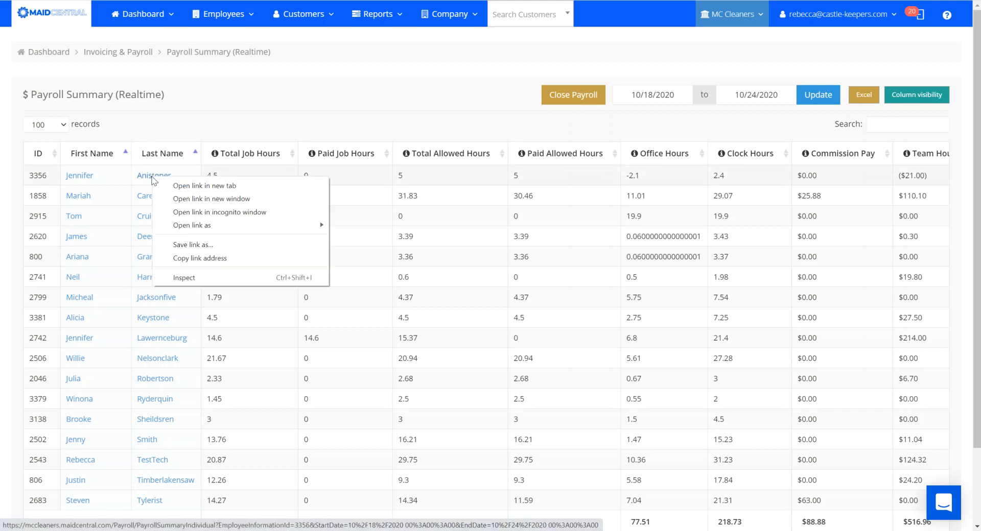
click(188, 186)
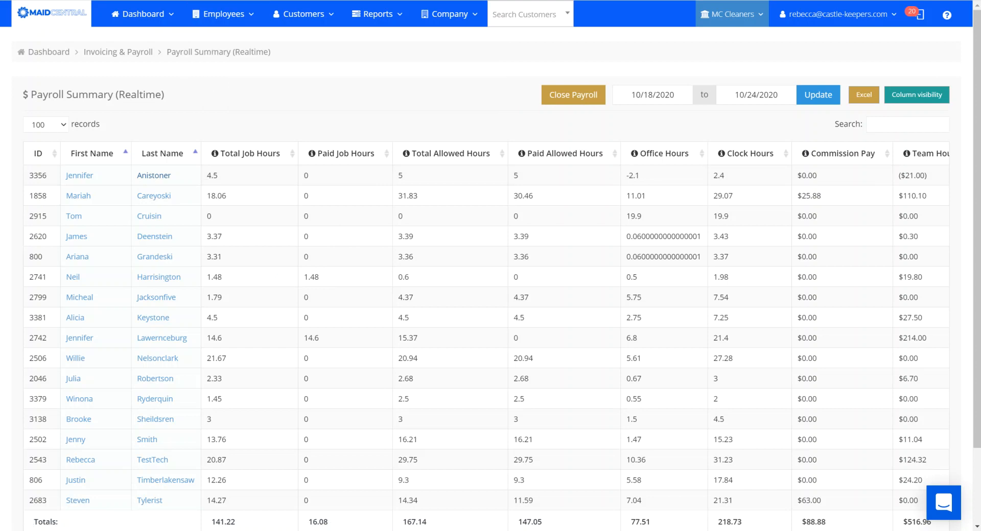
key(ctrl+Tab)
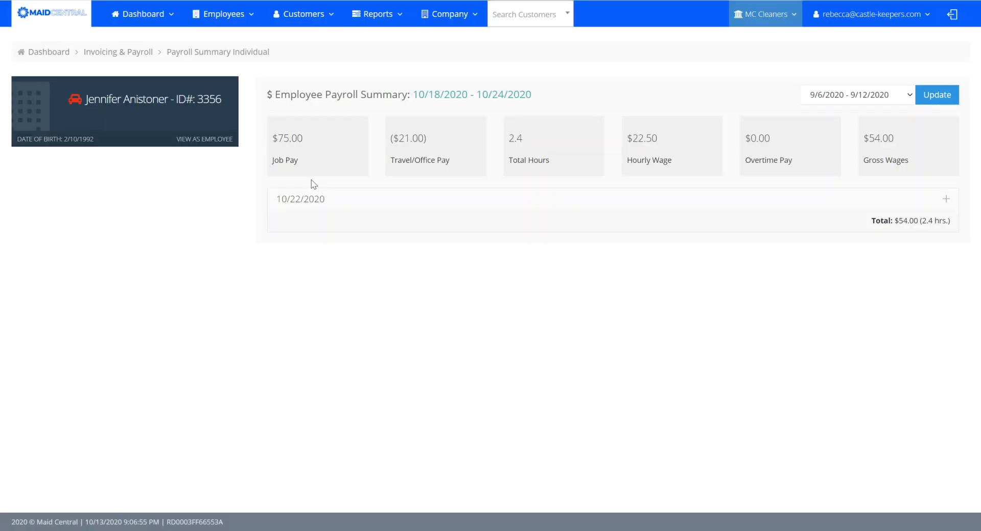
click(540, 204)
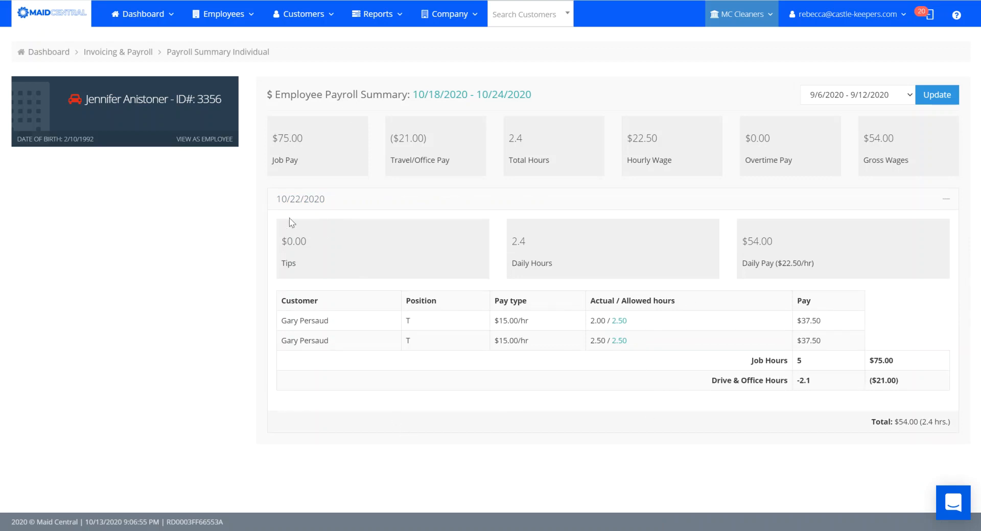
Open the employees' Daily Timeclocks separately from the individual payroll summary.
click(224, 14)
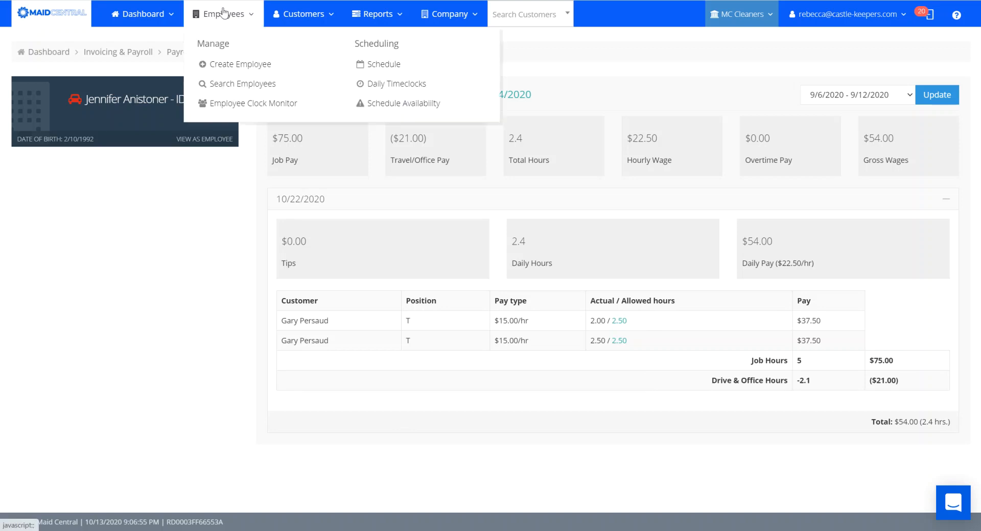
right_click(384, 86)
click(408, 89)
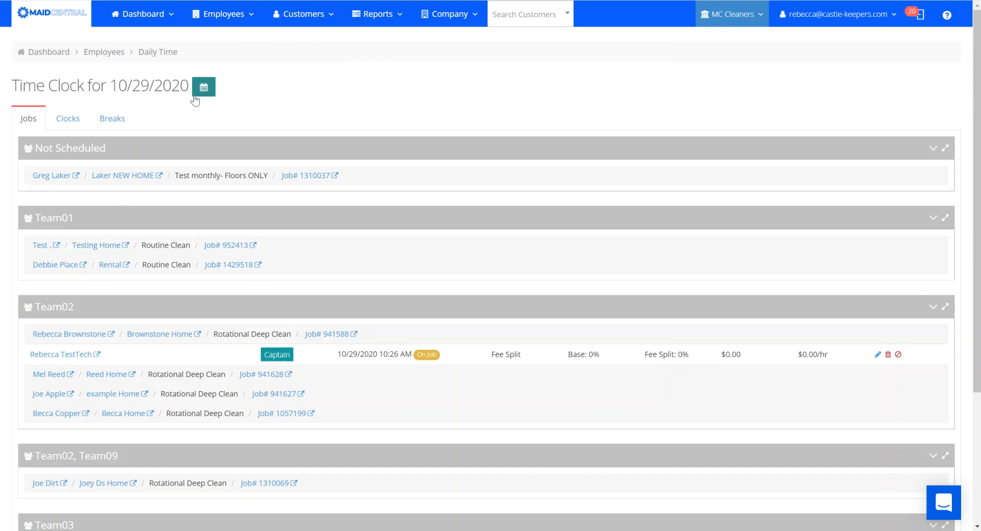
Load the Time Clock for 10/22/2020 and filter the Employee Timeclocks by part of the employee's first name.
click(195, 96)
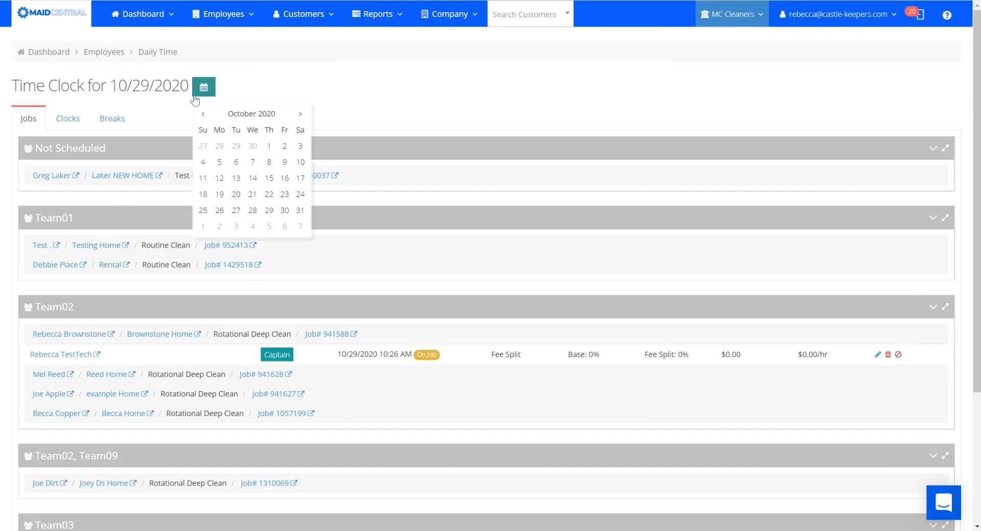
click(269, 193)
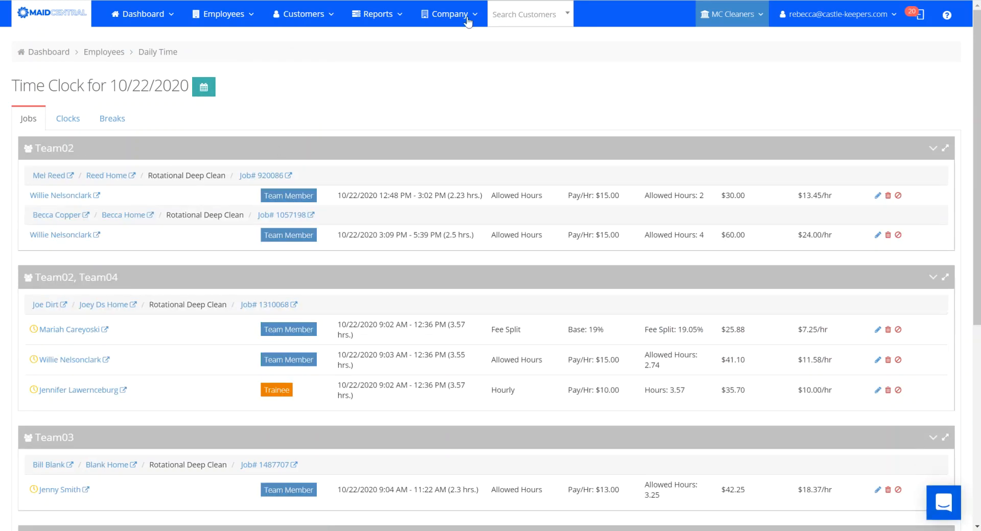
click(68, 120)
click(877, 188)
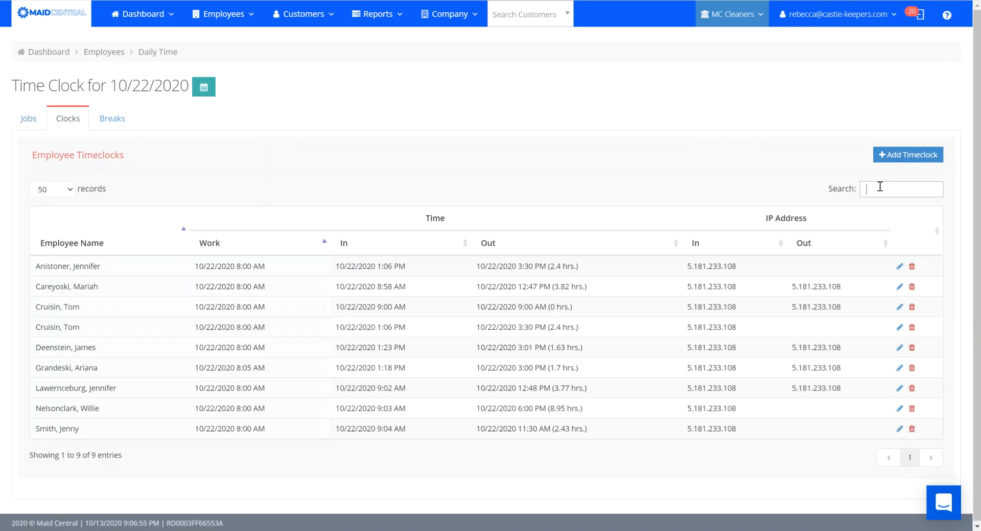
text(jenn)
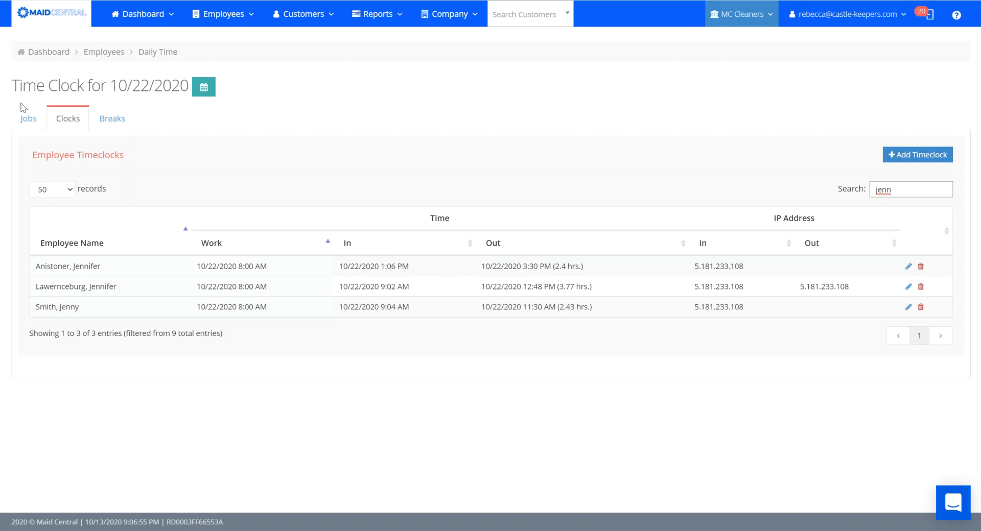
Search the 10/22/2020 job records page for part of the employee's last name to check the job times.
click(28, 129)
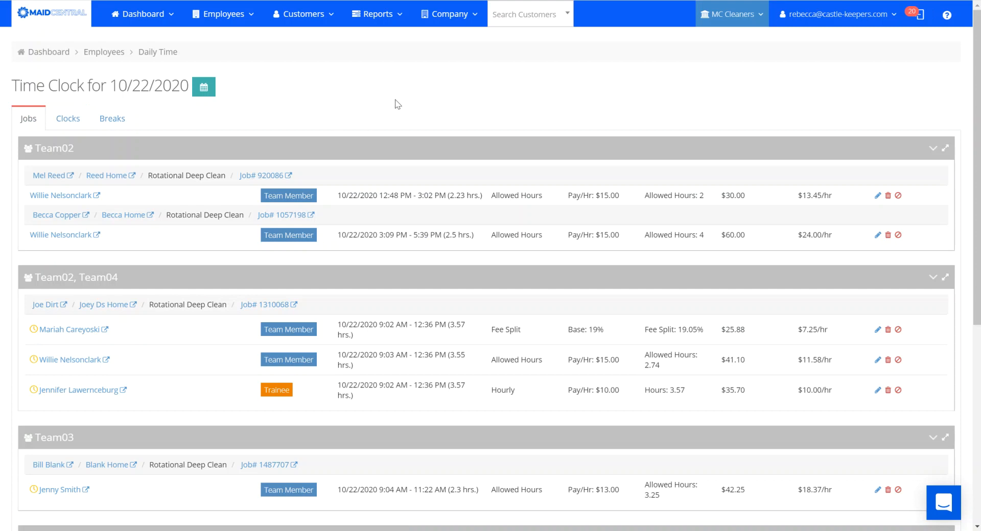
text(Anis)
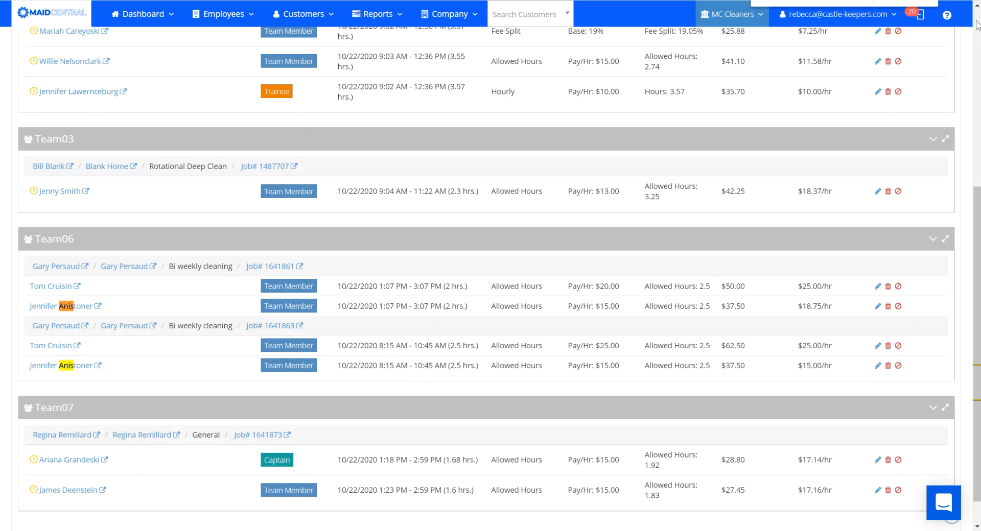
click(976, 24)
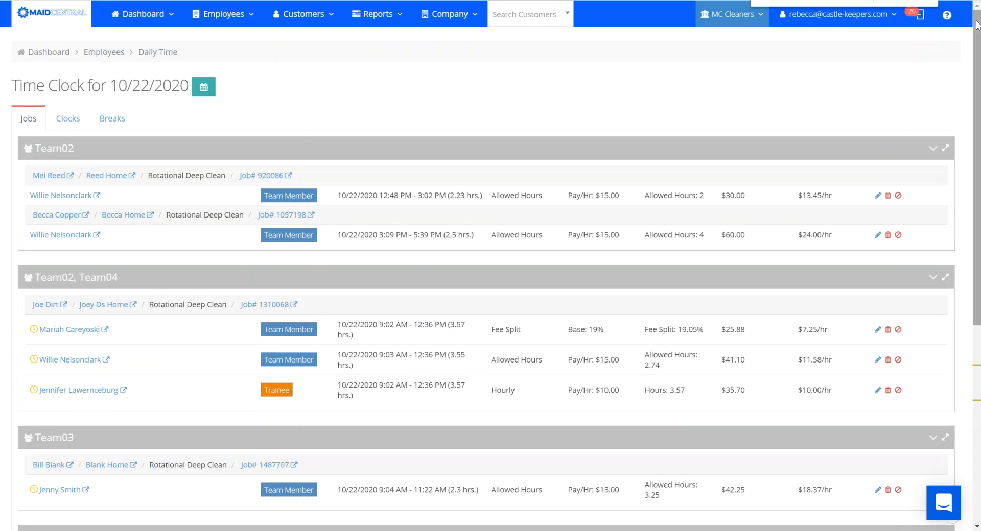
Set the actual start time of the first listed employee's 10/22/2020 timeclock to 08:00 AM and submit it.
click(67, 119)
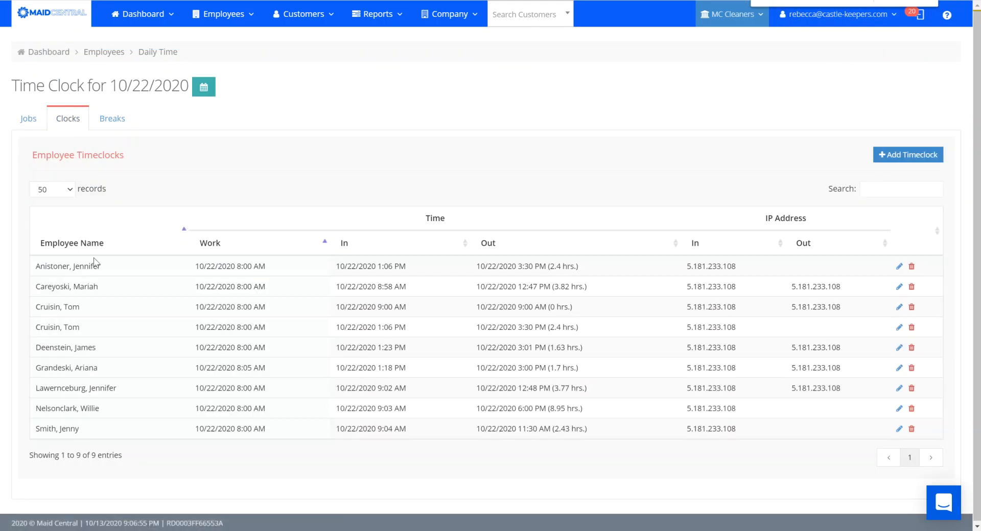
click(899, 266)
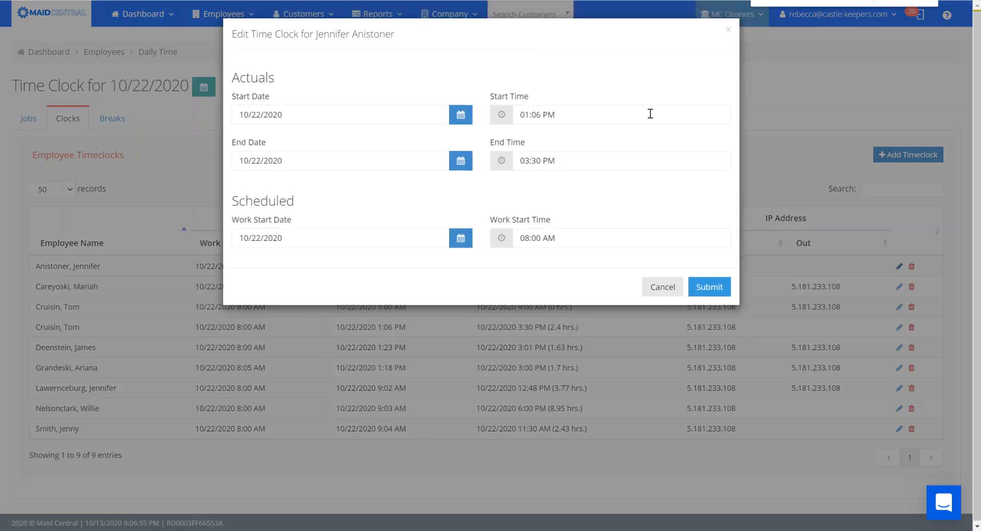
click(570, 114)
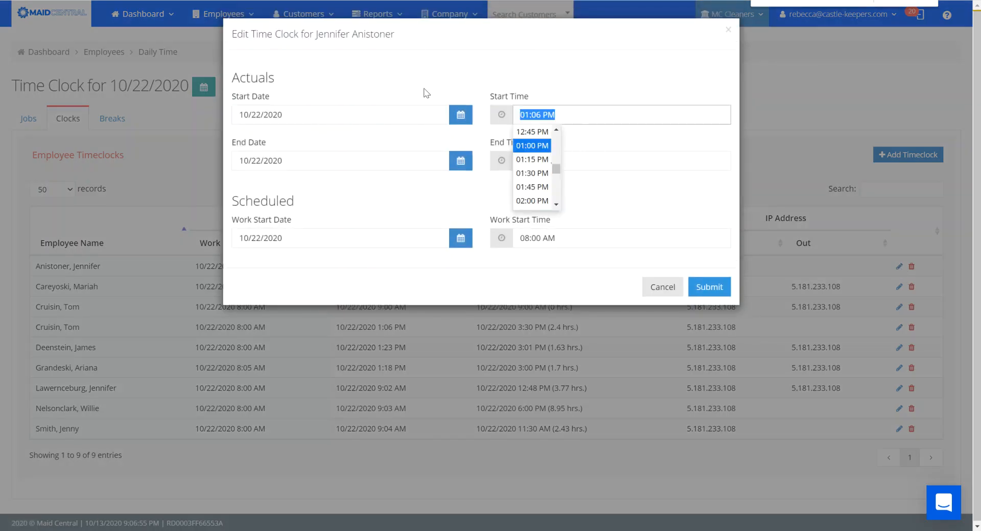
text(8:00)
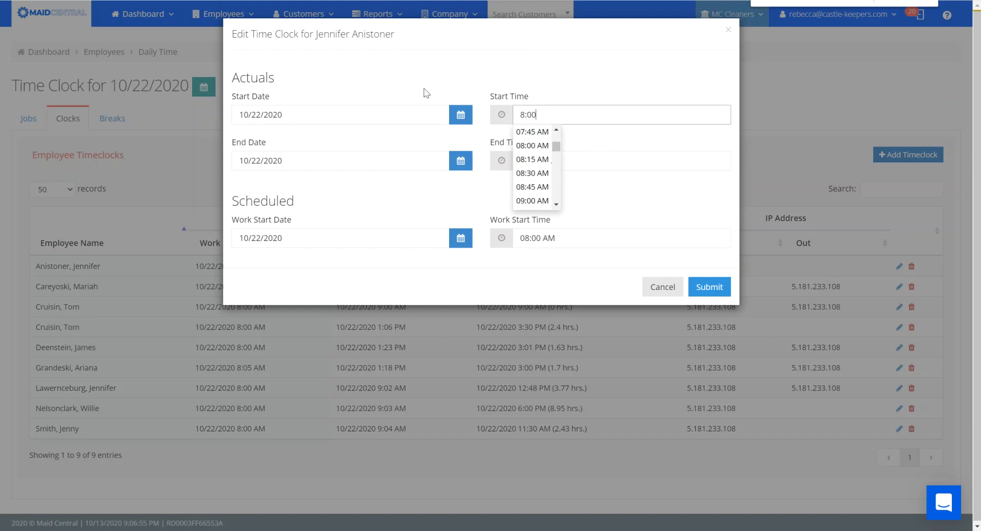
click(531, 147)
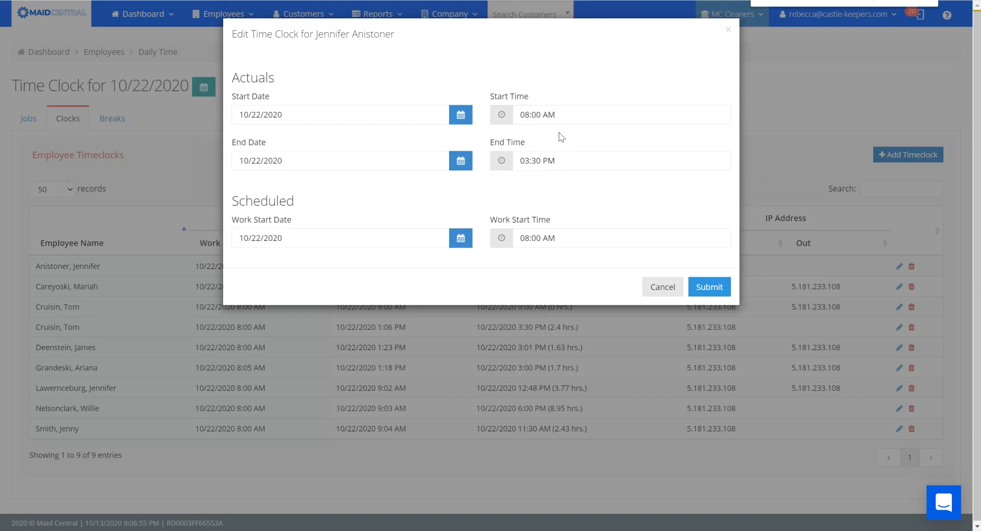
click(705, 287)
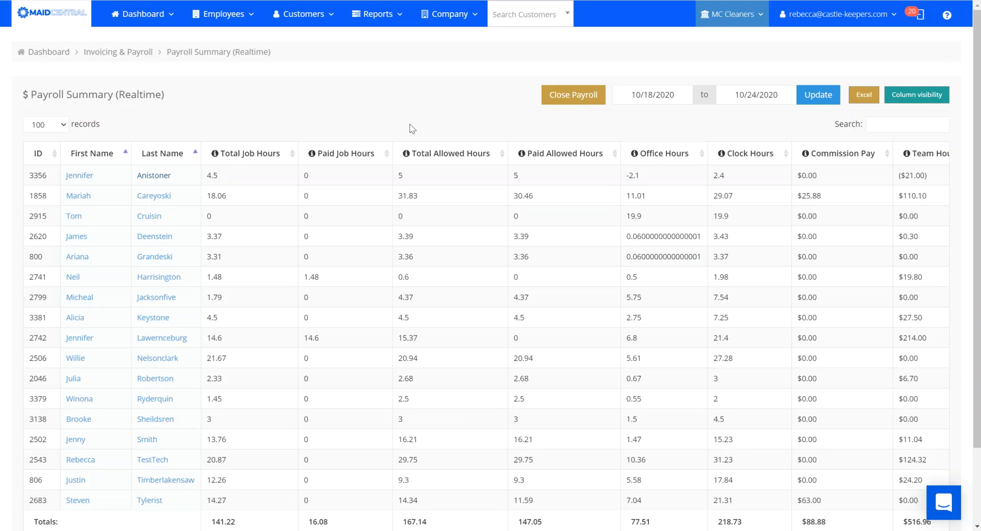
Refresh the Payroll Summary for 10/18/2020 to 10/24/2020 and read the explanations of its job, allowed and office hours columns.
click(817, 94)
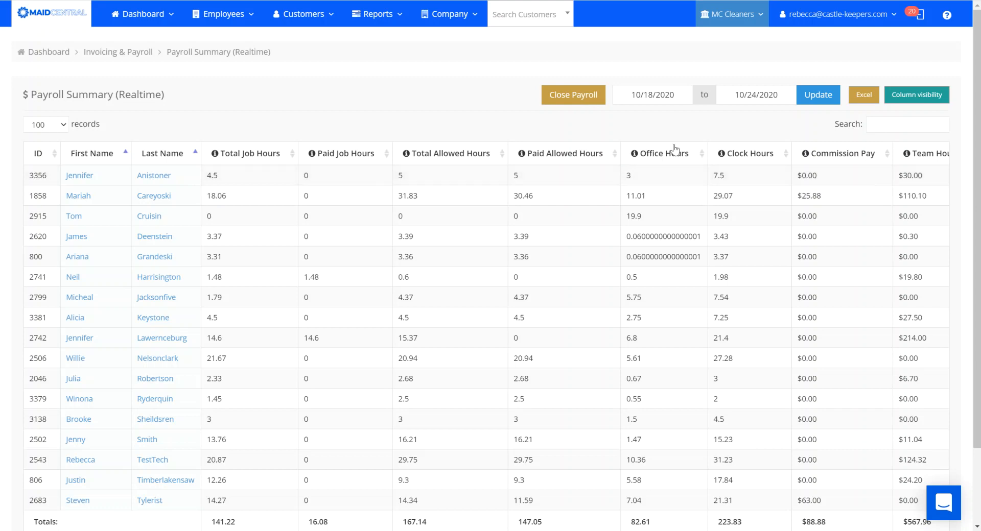
scroll(490, 276, down, 2)
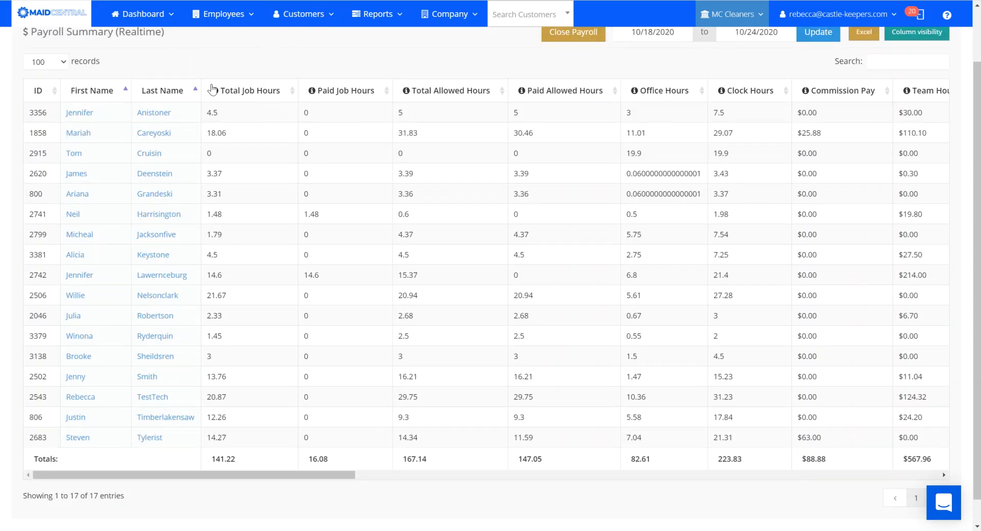
mouse_move(213, 94)
mouse_move(313, 96)
mouse_move(407, 92)
mouse_move(522, 94)
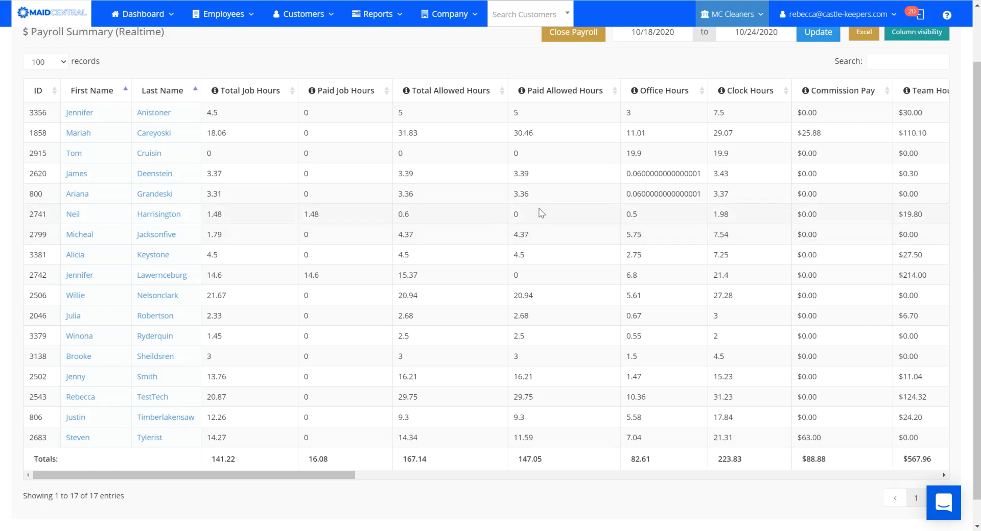
mouse_move(635, 98)
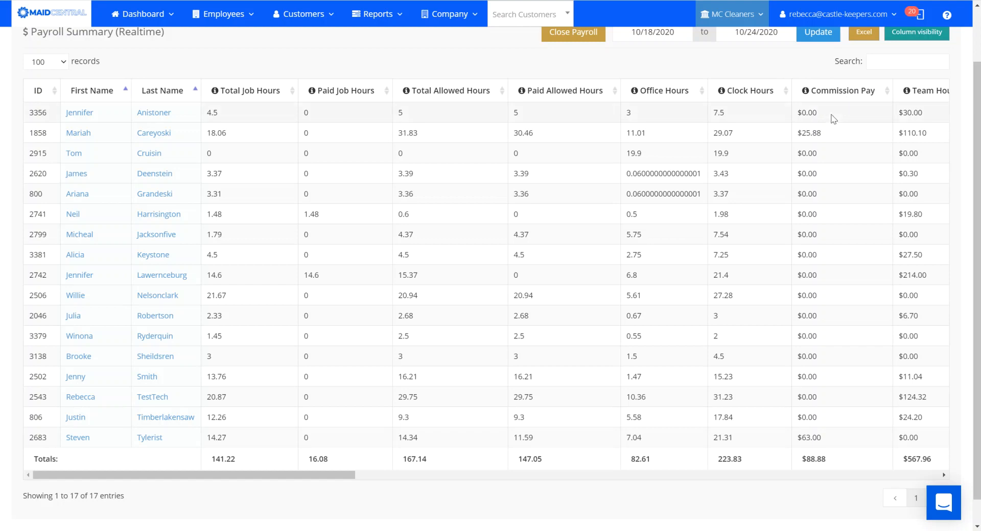
Examine the Payroll Summary's pay columns from Commission Pay through gross wages, overtime, tips and paid time off to Reimbursements.
scroll(843, 115, right, 1)
scroll(843, 109, right, 5)
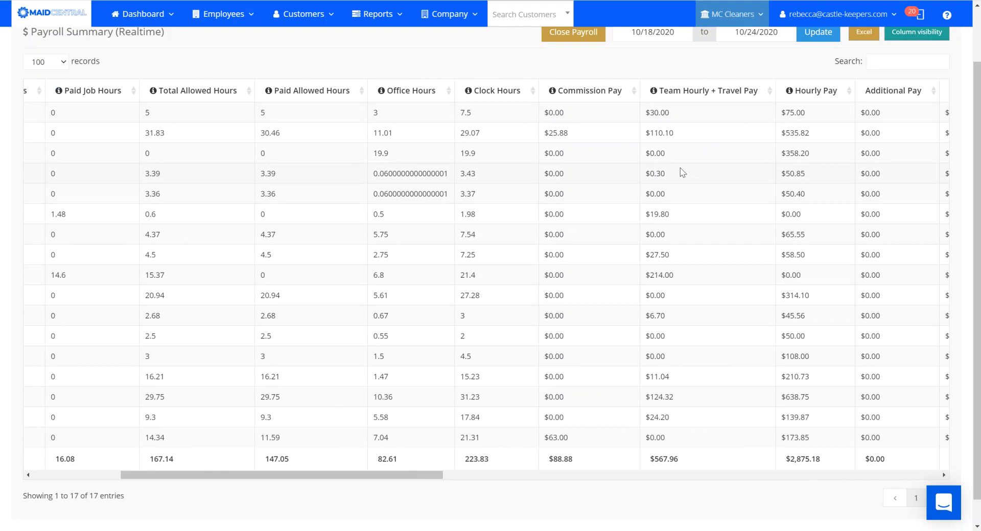
scroll(680, 168, right, 4)
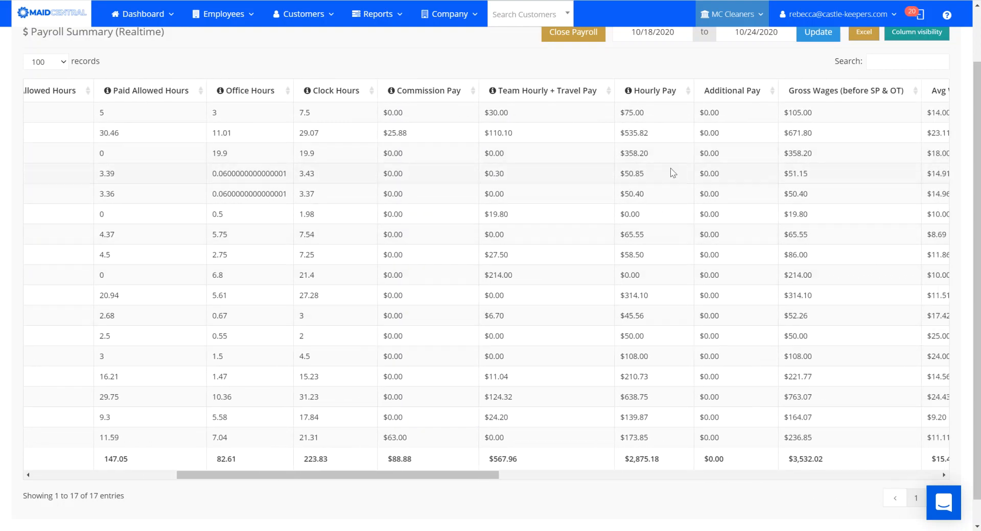
scroll(664, 148, right, 1)
scroll(638, 160, right, 2)
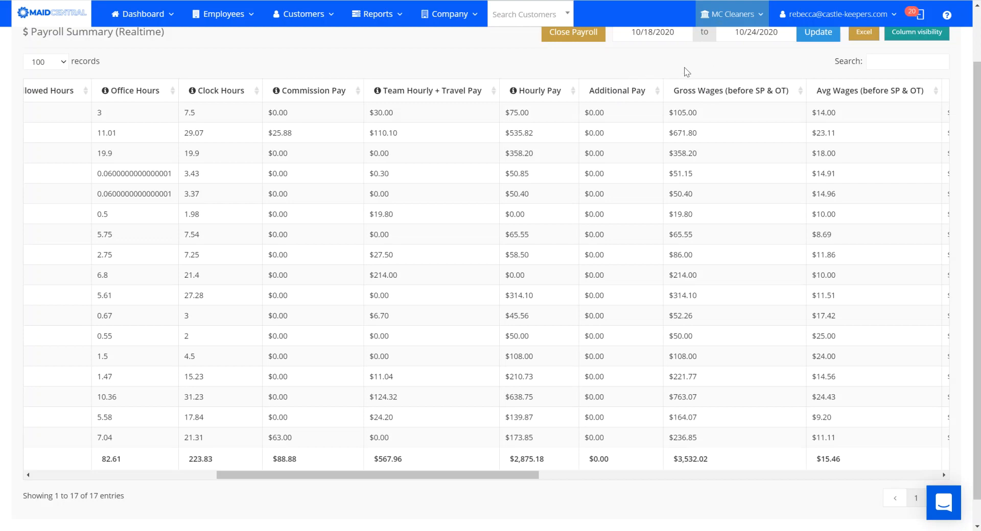
scroll(686, 71, right, 5)
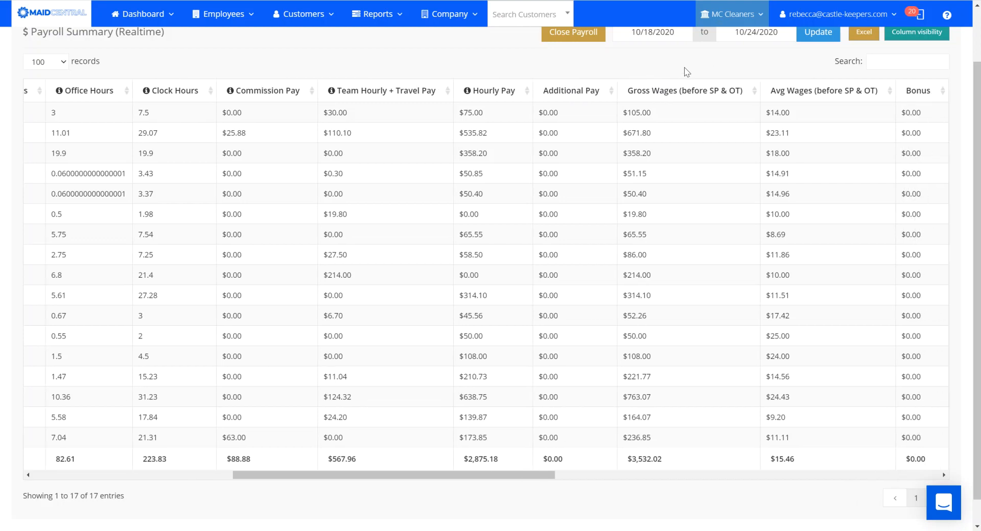
scroll(686, 71, right, 1)
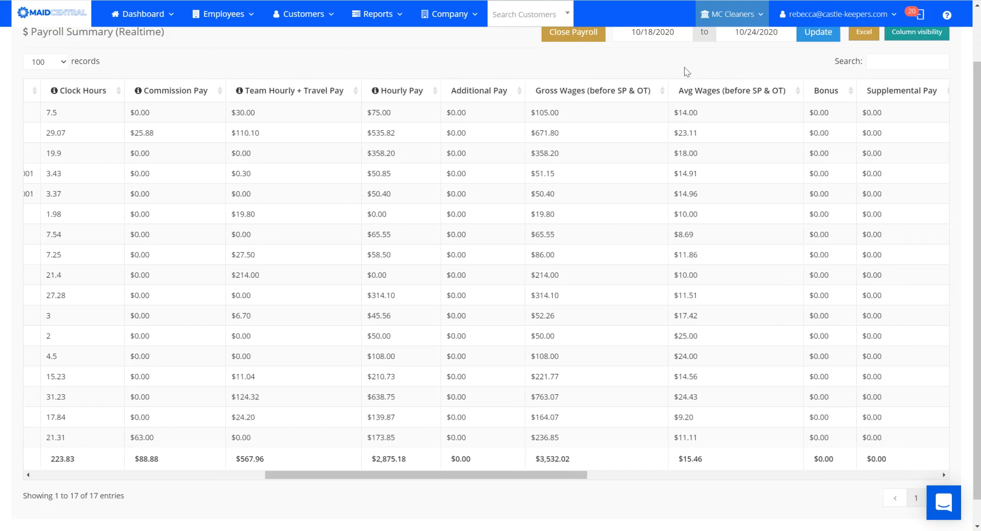
scroll(715, 72, right, 3)
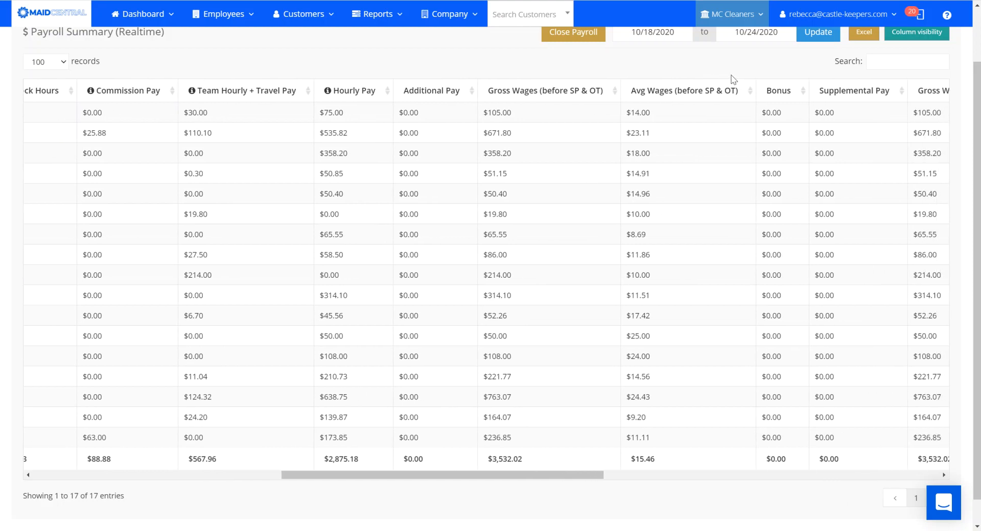
scroll(791, 71, right, 1)
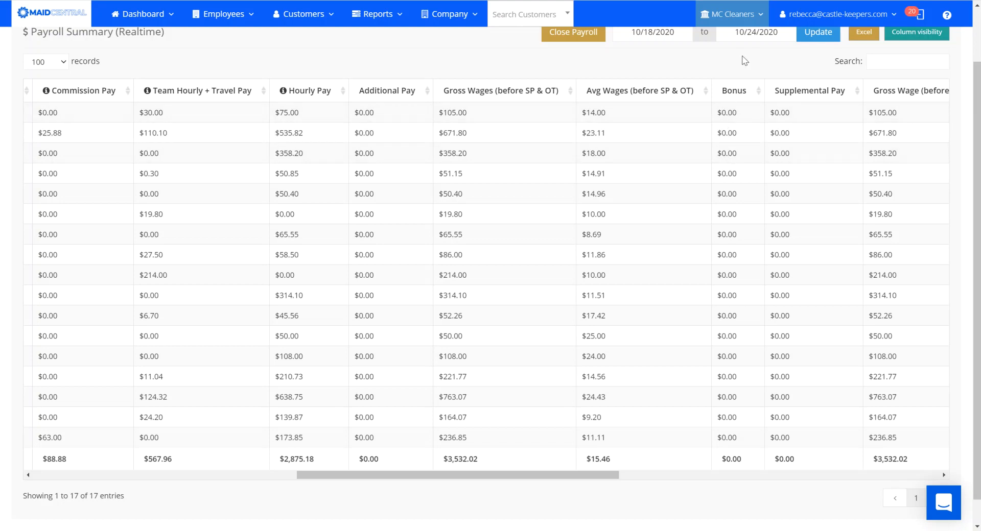
key(Right)
key(Right)
key(Right)
key(Right)
key(Right)
key(Right)
key(Right)
key(Right)
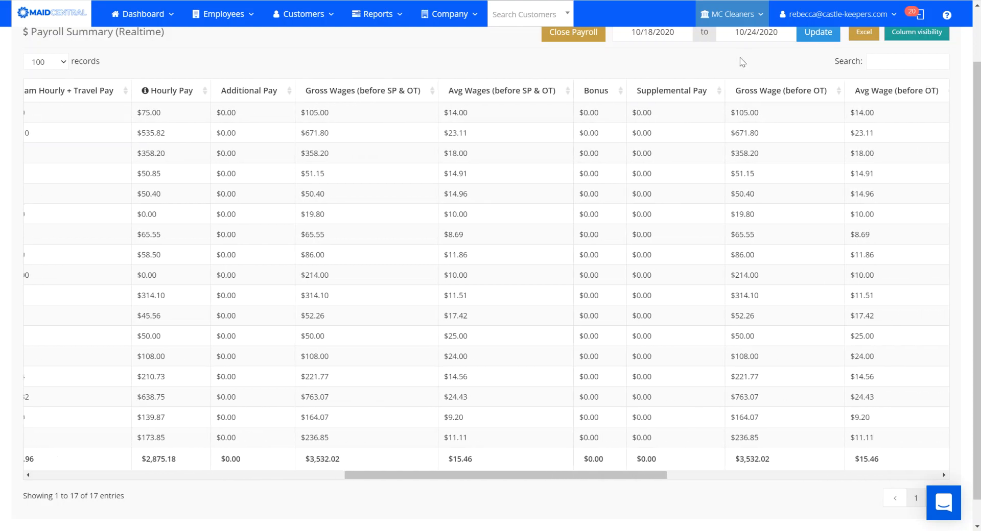
key(Right)
key(Right)
key(Right)
key(Right)
key(Right)
key(Right)
key(Right)
key(Right)
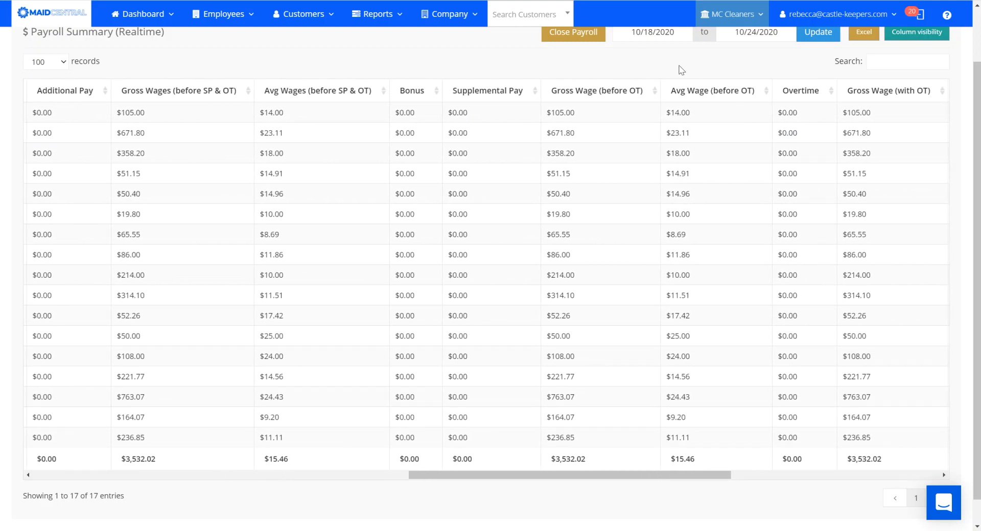
key(Right)
key(Right)
key(Right)
key(Right)
key(Right)
key(Right)
key(Right)
key(Right)
key(Right)
key(Right)
key(Right)
key(Right)
key(Right)
key(Right)
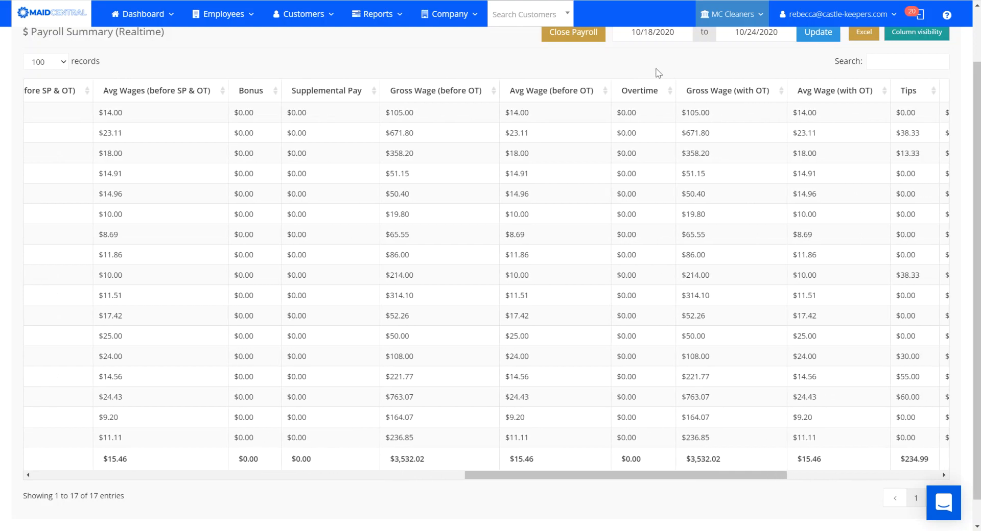
key(Right)
key(Right)
key(Right)
key(Right)
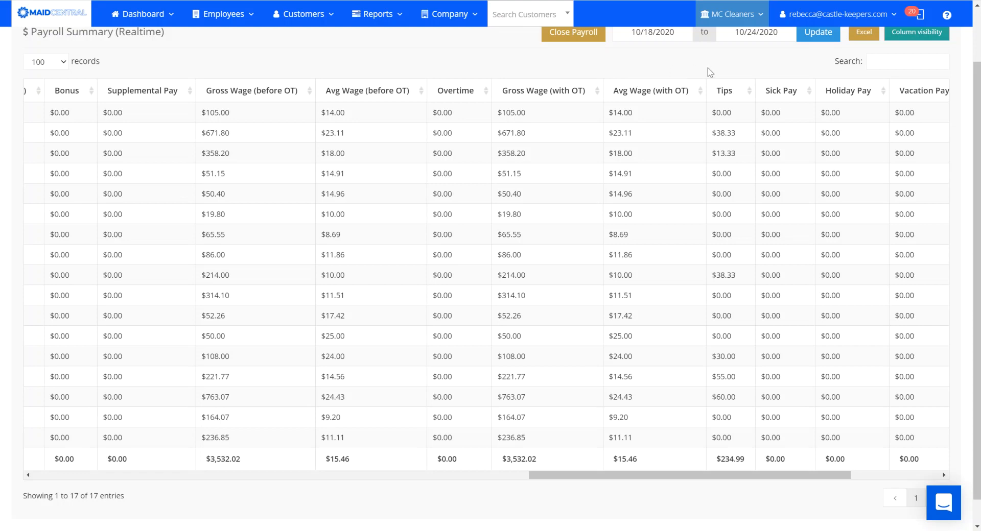
key(Right)
key(Right)
key(Right)
key(Right)
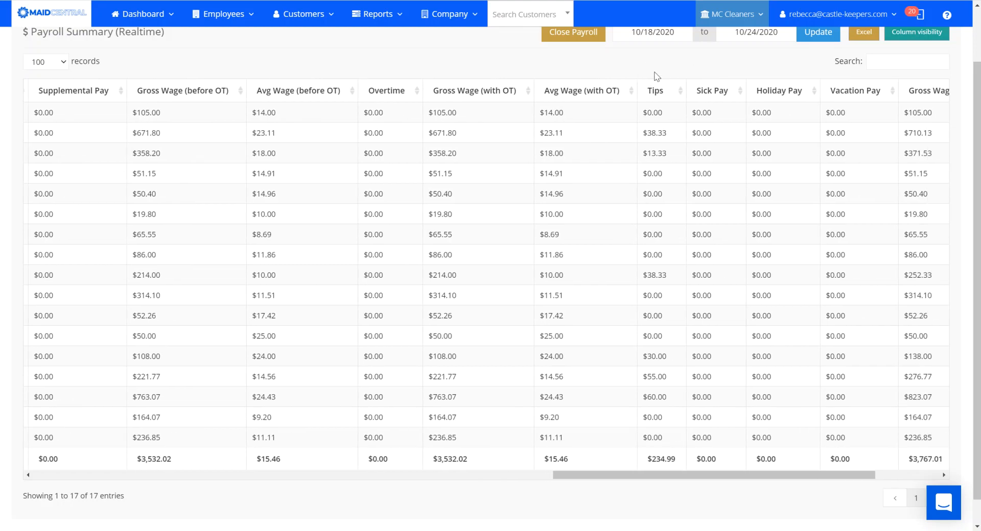
key(Right)
key(Right)
key(Right)
key(Right)
key(Right)
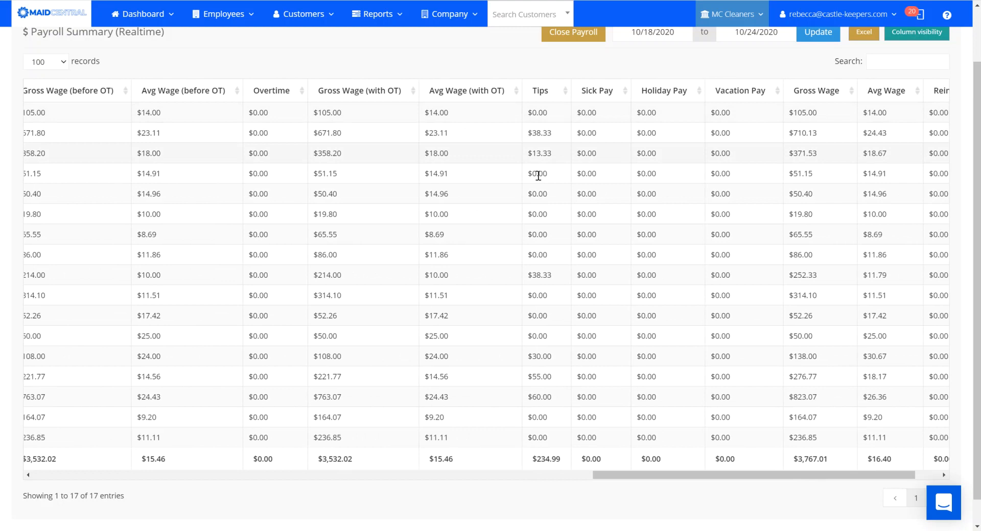
key(Right)
key(Right)
key(Right)
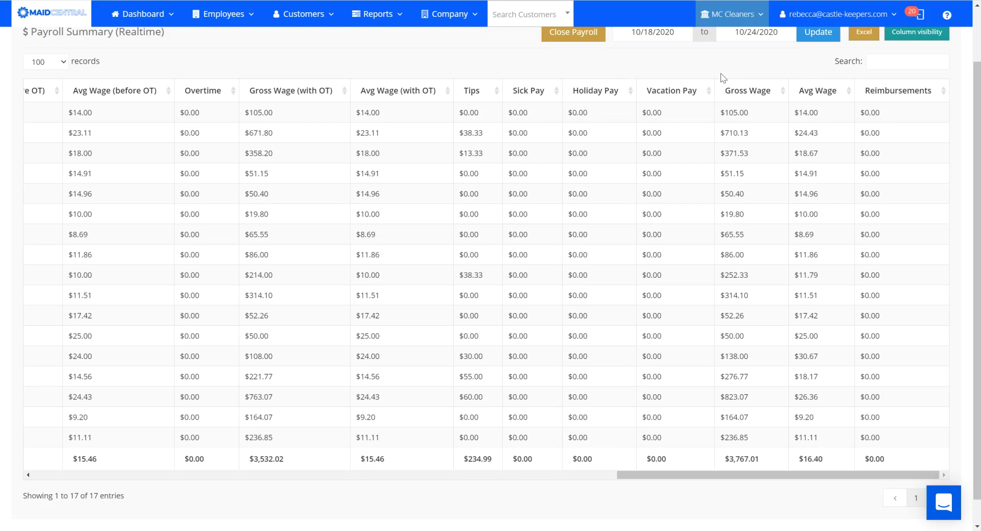
scroll(723, 78, left, 6)
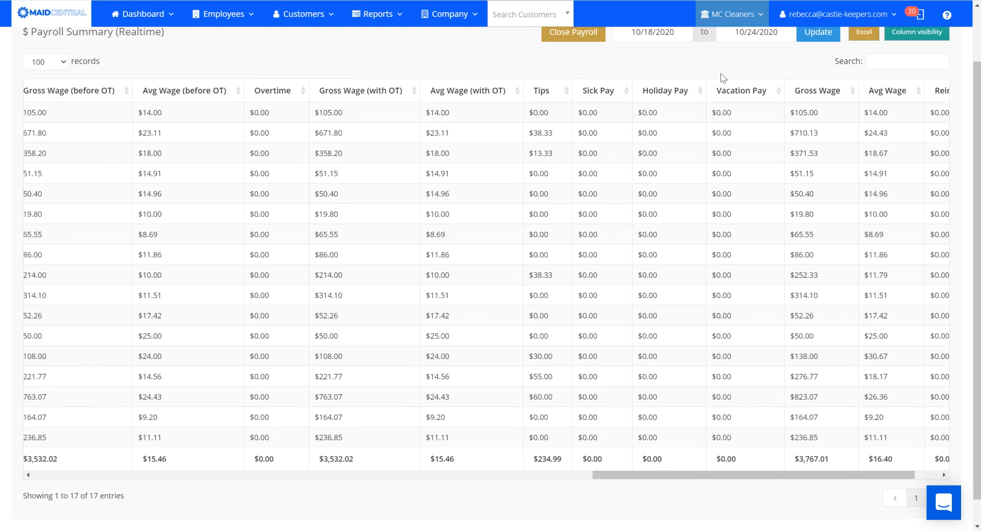
Close payroll for the pay period 10/18/2020 to 10/24/2020 and confirm the locking of its records.
click(977, 20)
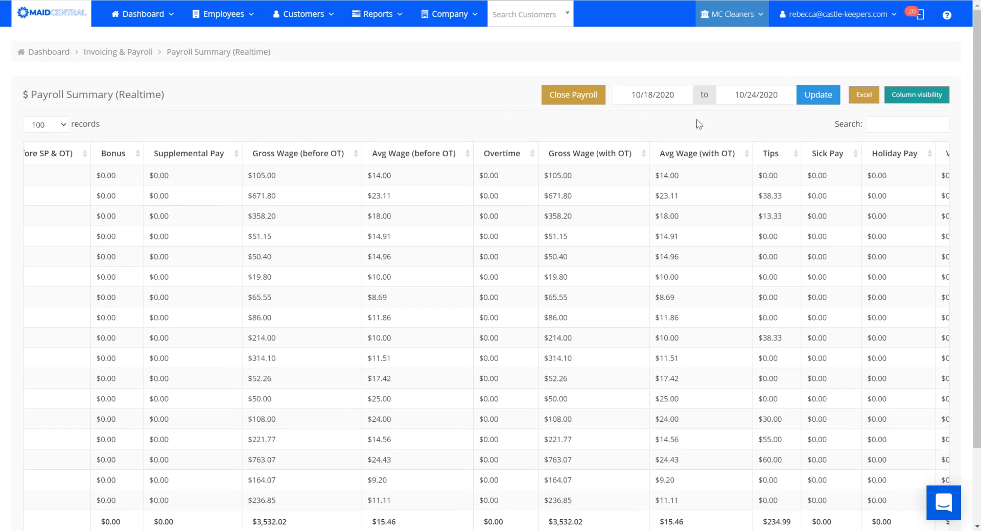
click(571, 102)
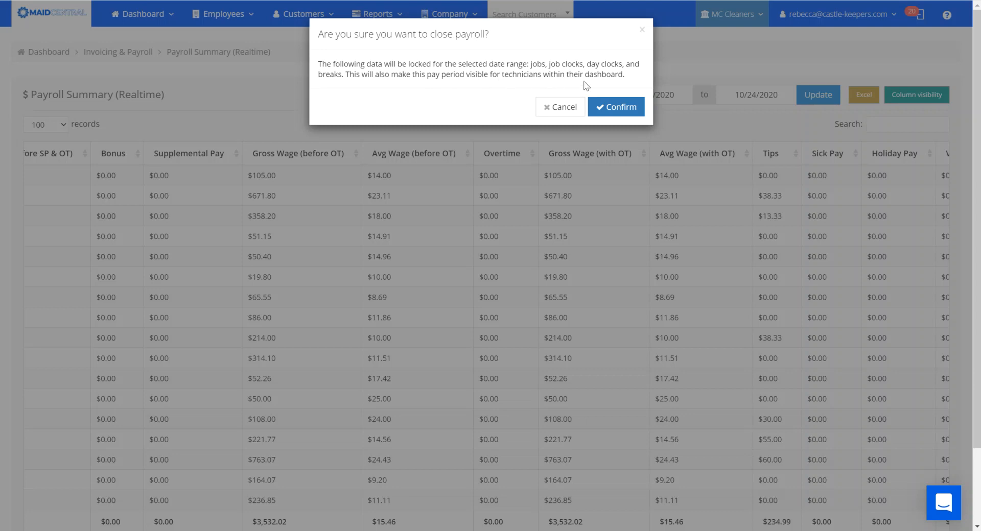
click(613, 108)
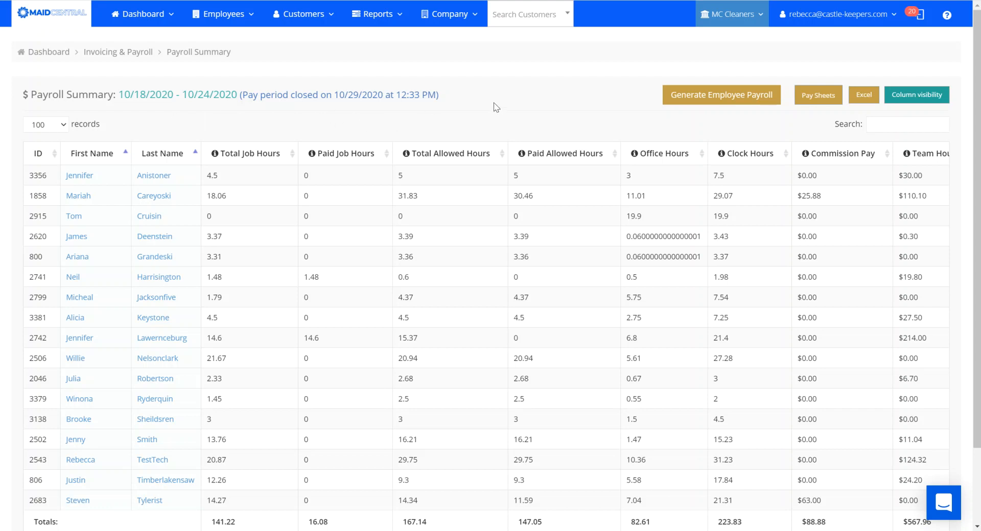
Open the company's All Reports, then switch to the Intercom workflow article and review its setup, daily and weekly tasks.
click(449, 18)
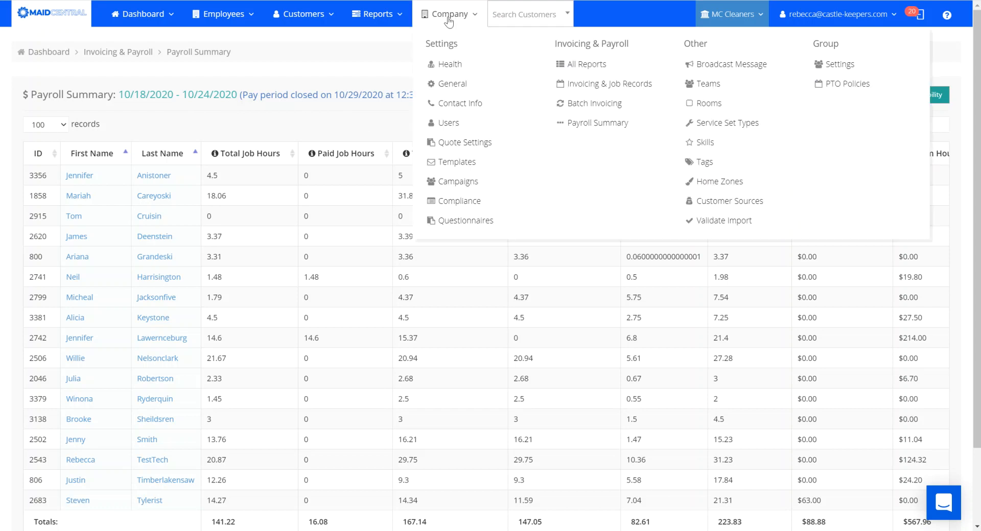
click(581, 66)
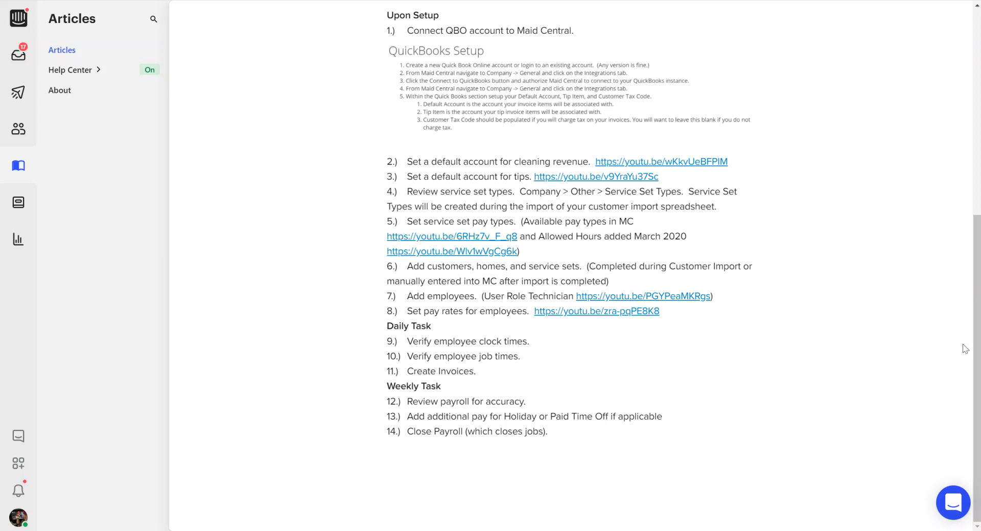
drag(977, 350, 980, 329)
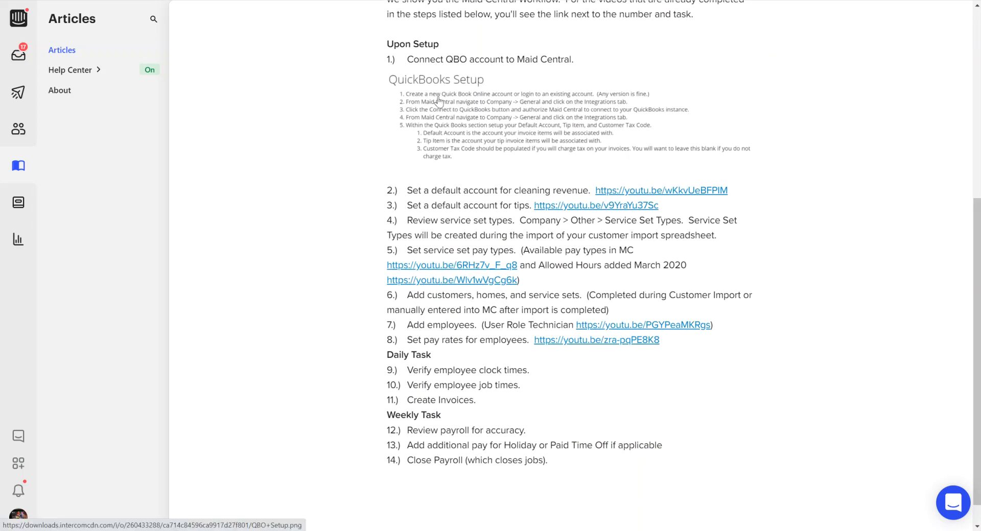